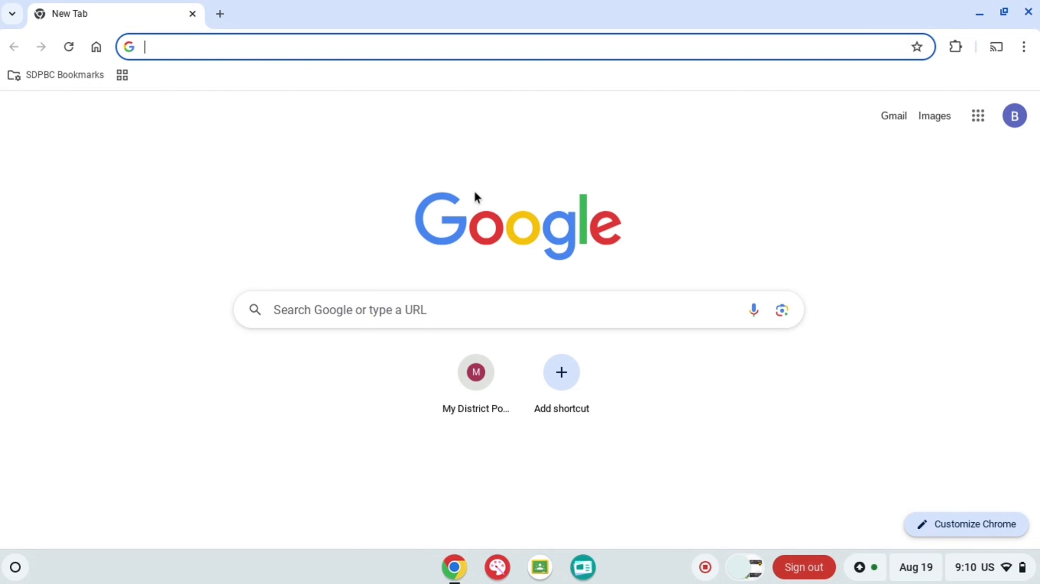
# Search the web for "google sites" and open the Google Sites website from the results
pyautogui.write('google ')
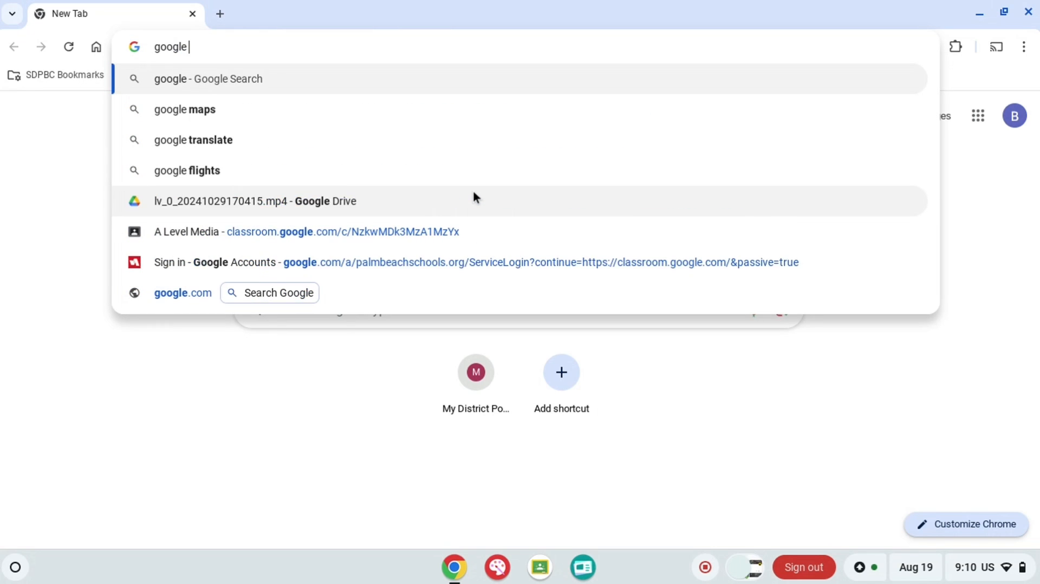
pyautogui.write('sites')
pyautogui.press('Return')
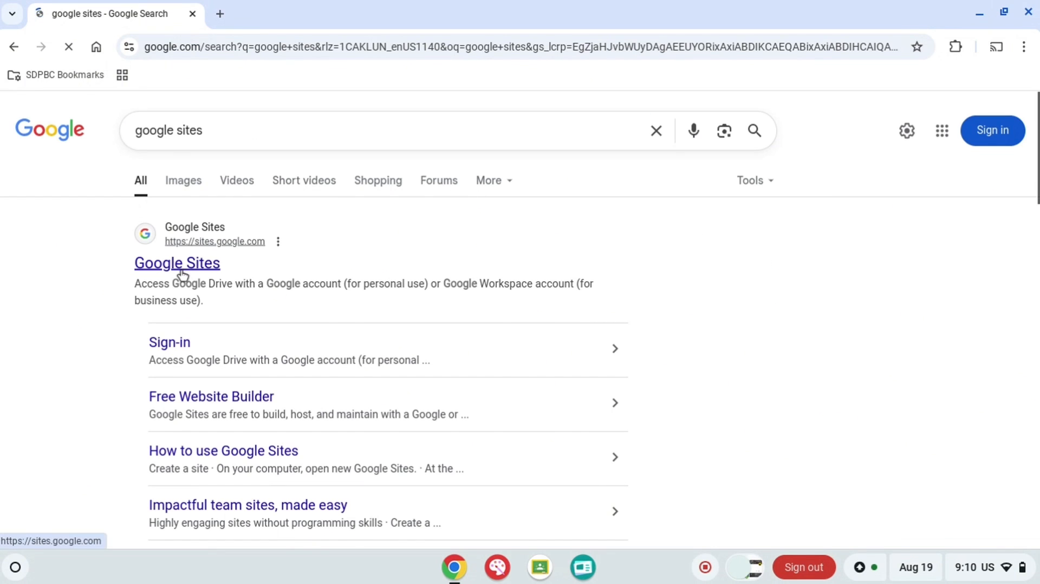
pyautogui.click(213, 263)
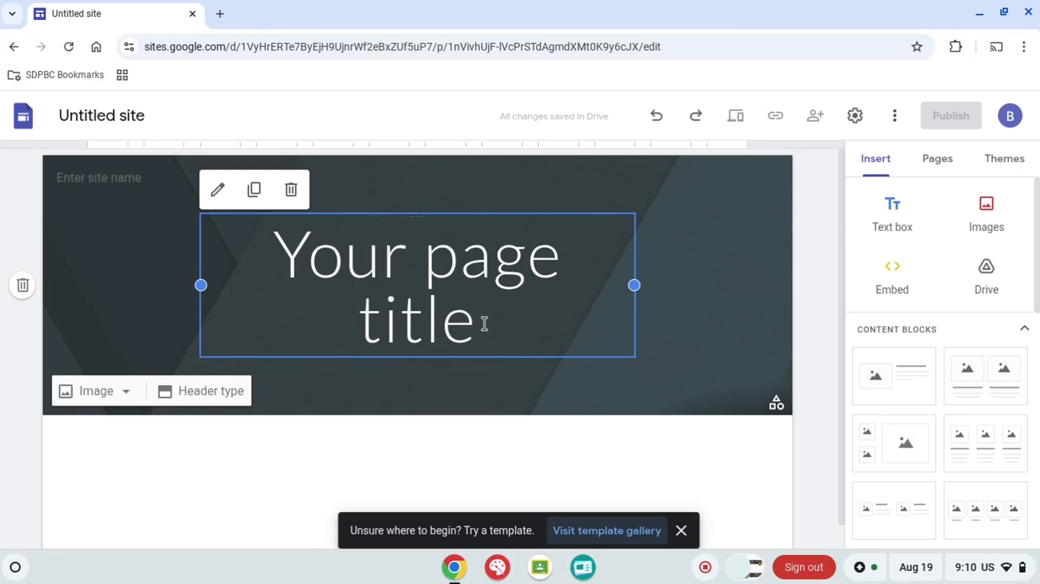
# Replace the placeholder page title in the header with "AICE Media Studies"
pyautogui.moveTo(483, 323); pyautogui.dragTo(290, 266)
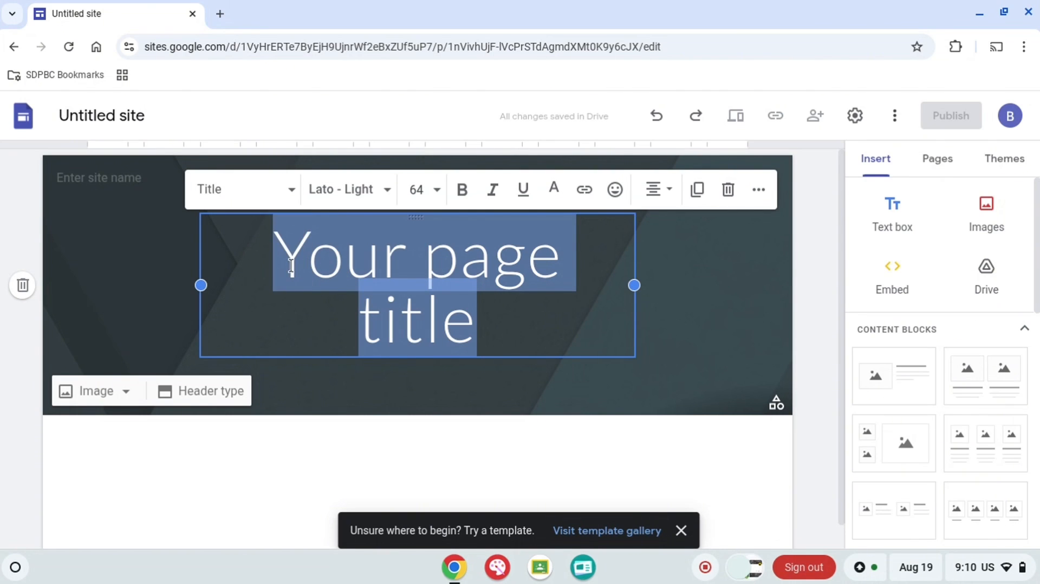
pyautogui.press('BackSpace')
pyautogui.write('AICE Me')
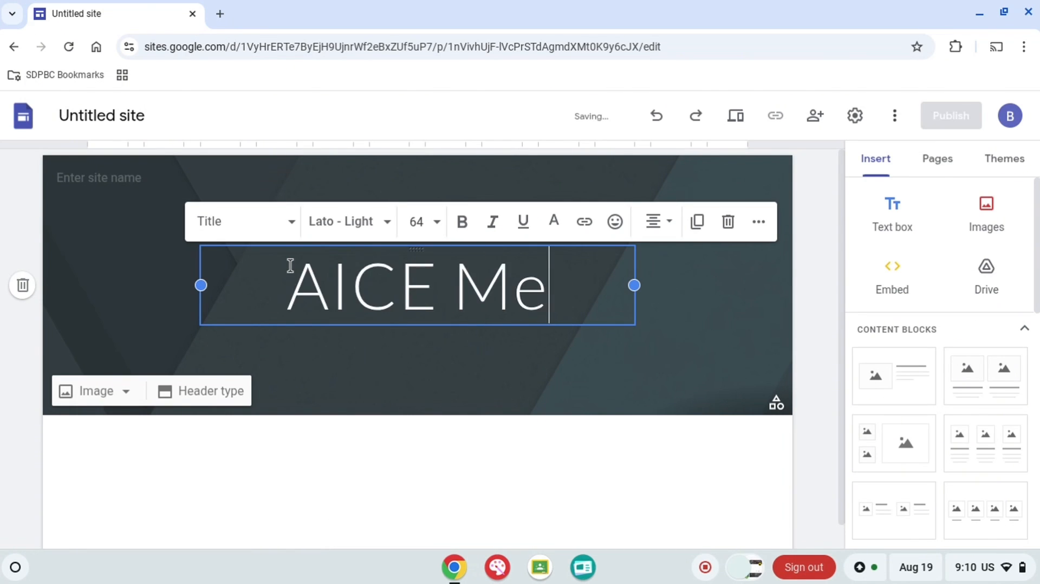
pyautogui.press('BackSpace')
pyautogui.press('BackSpace')
pyautogui.write('Media Studies')
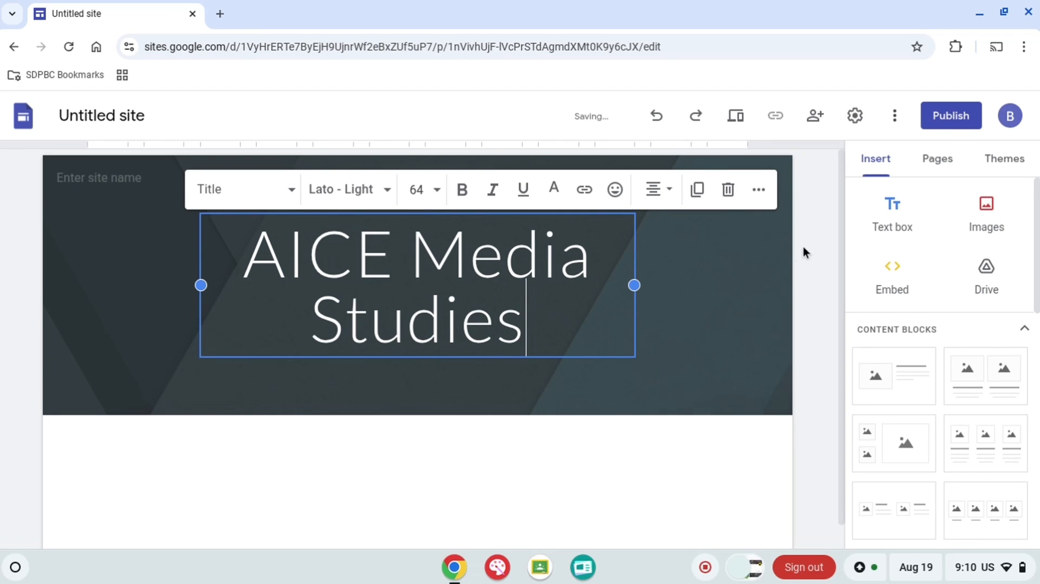
pyautogui.click(819, 213)
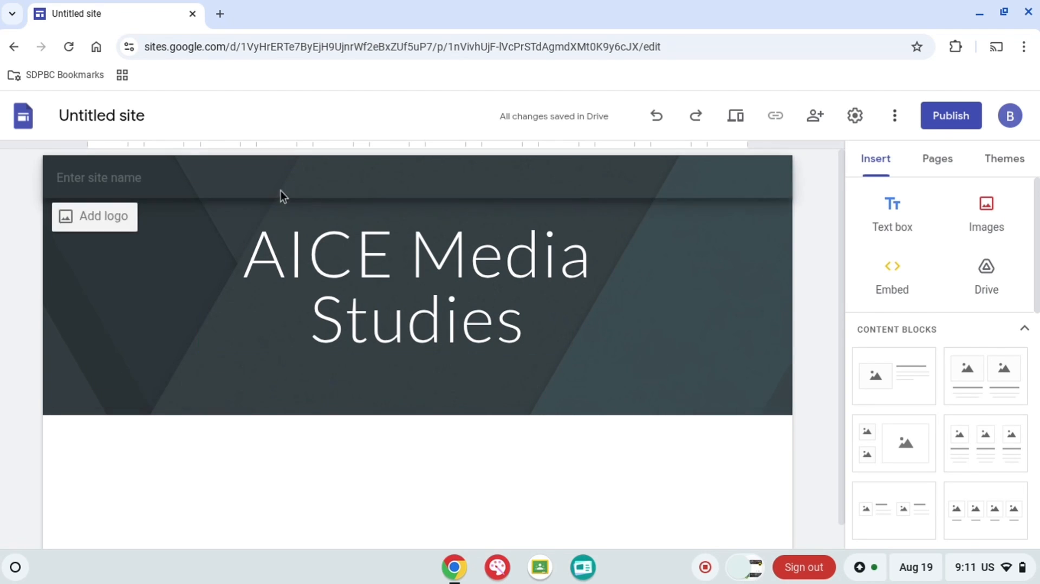
# Rename the untitled site document to "Candidate #"
pyautogui.click(100, 117)
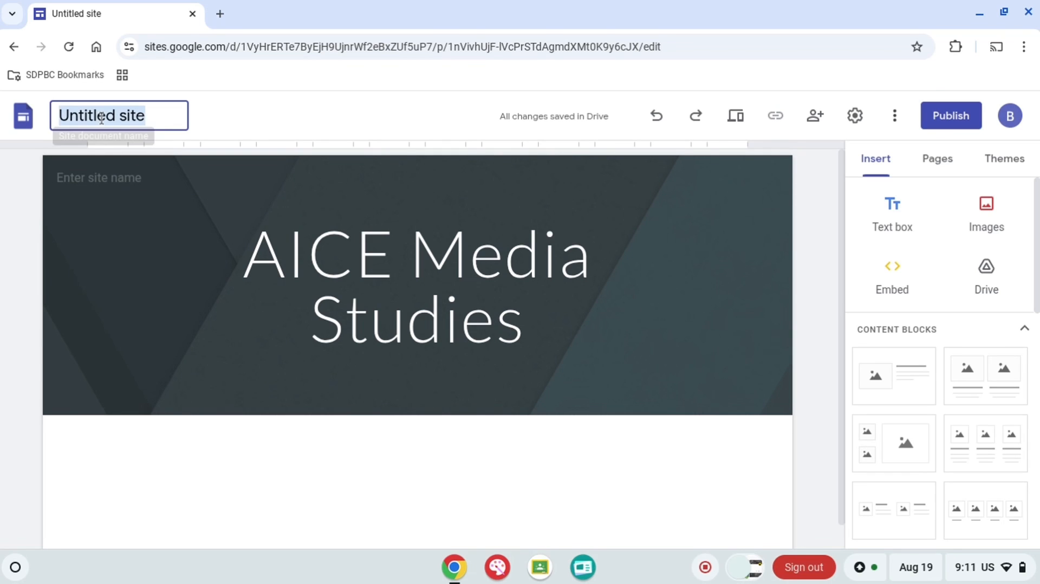
pyautogui.press('BackSpace')
pyautogui.write('Candi')
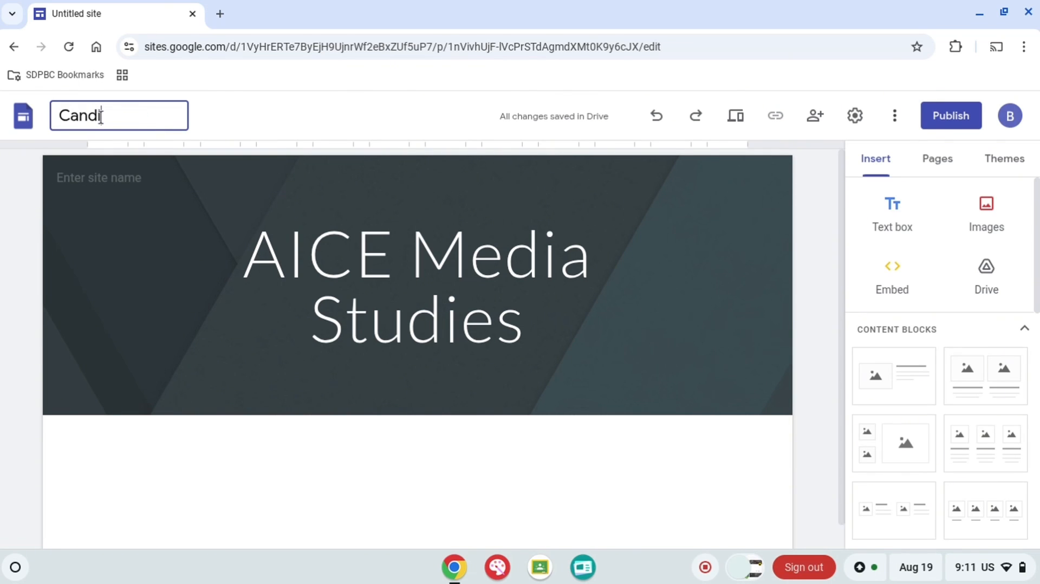
pyautogui.write('date #')
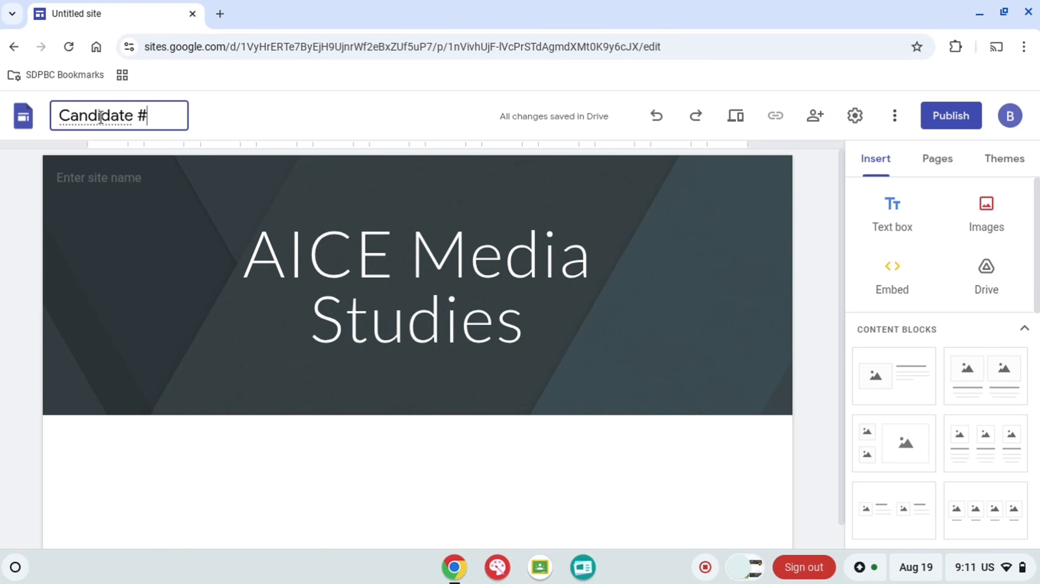
pyautogui.click(824, 228)
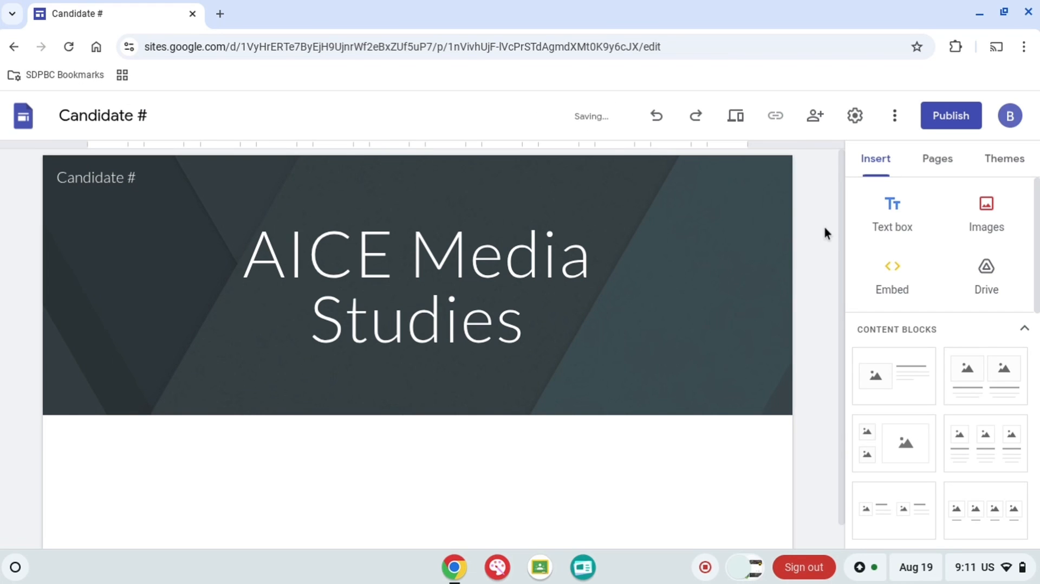
# Add the content block with one image beside a heading and text below the home page header
pyautogui.scroll(-2, 970, 259)
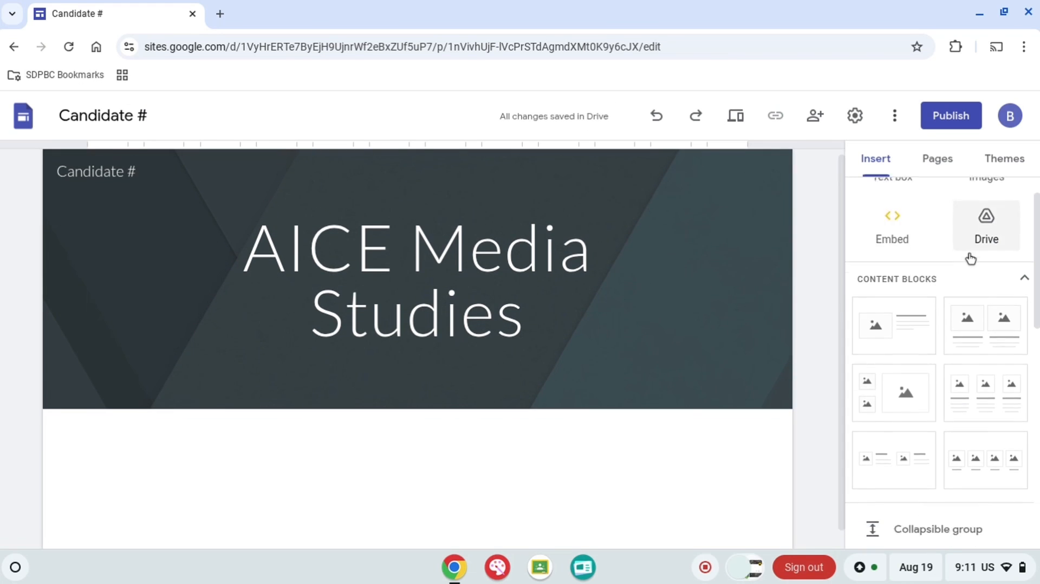
pyautogui.scroll(2, 970, 257)
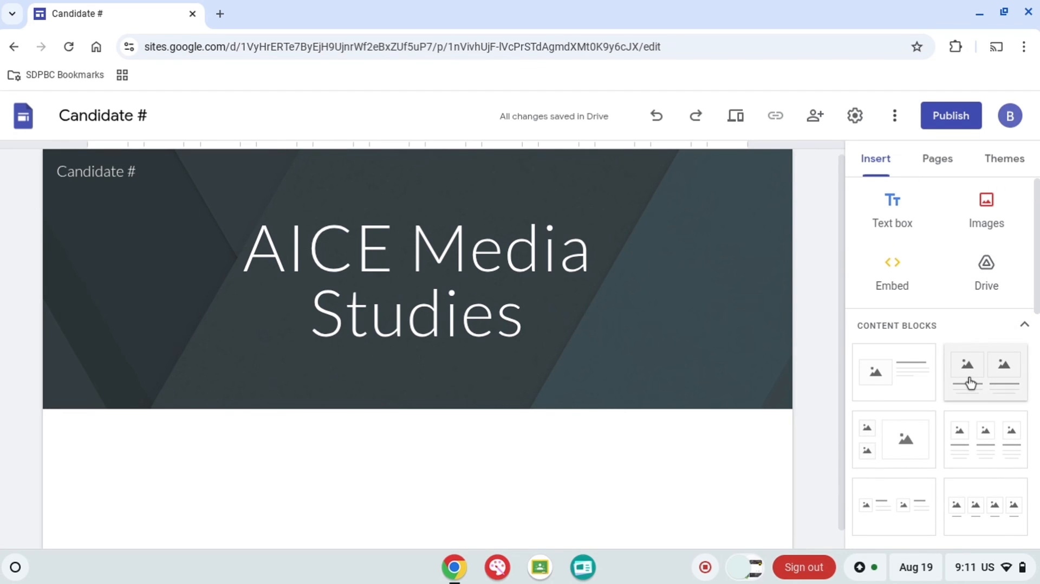
pyautogui.scroll(-2, 970, 383)
pyautogui.scroll(1, 970, 383)
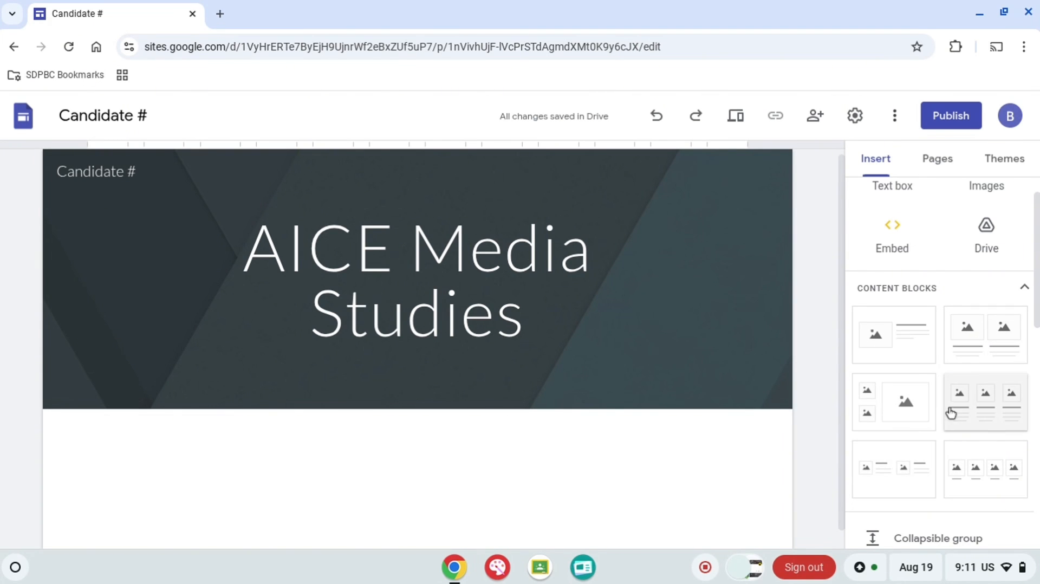
pyautogui.click(900, 359)
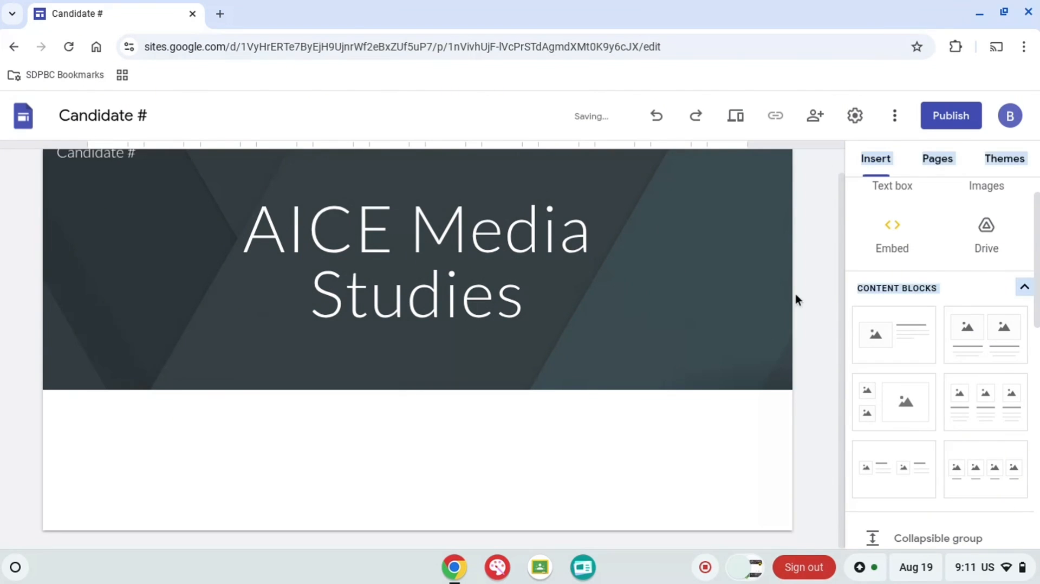
pyautogui.click(815, 304)
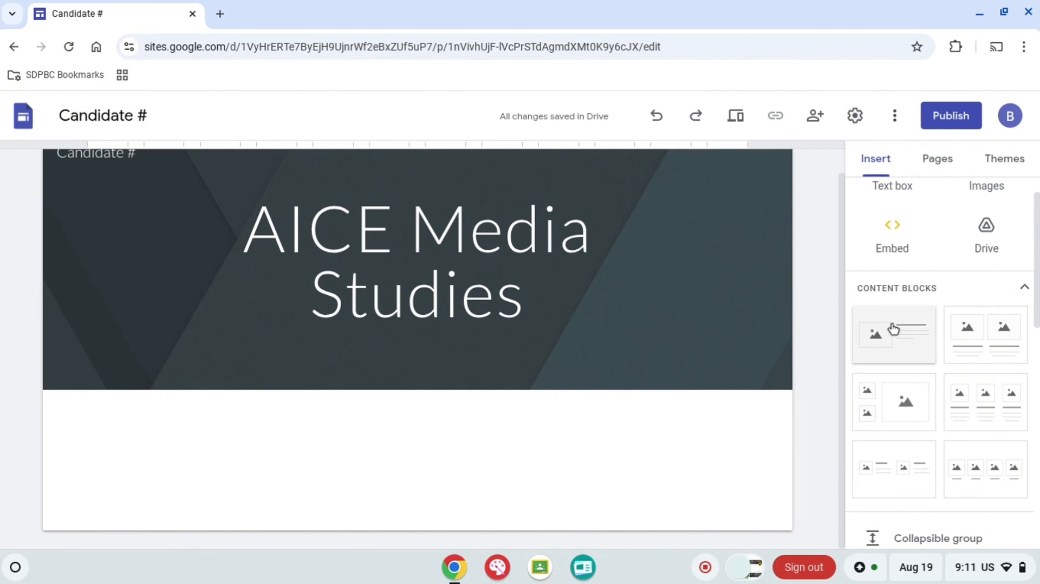
pyautogui.moveTo(894, 329); pyautogui.dragTo(701, 418)
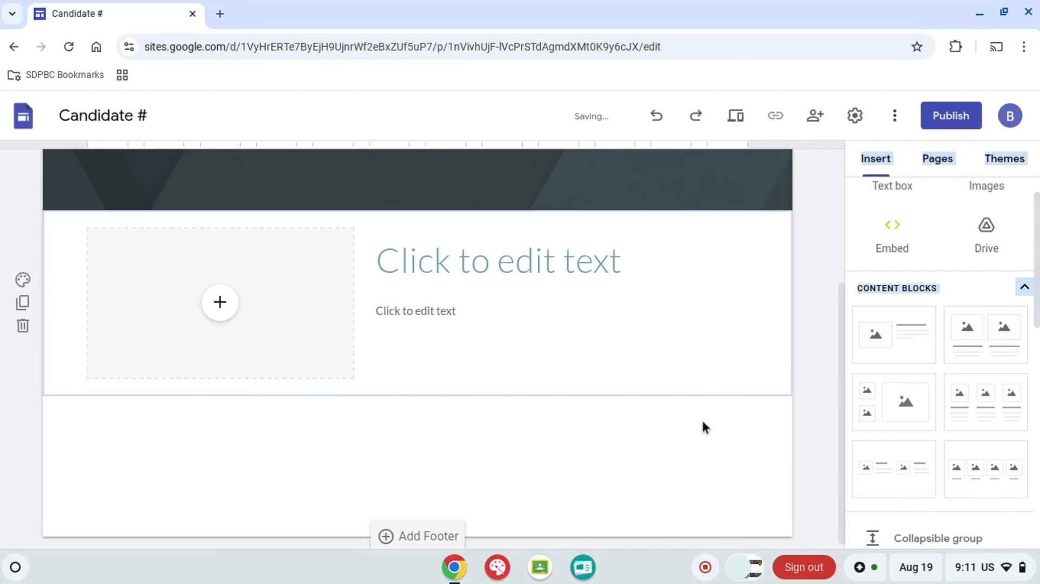
# Set the heading of the home page's content block to "About Me"
pyautogui.scroll(1, 618, 408)
pyautogui.click(503, 284)
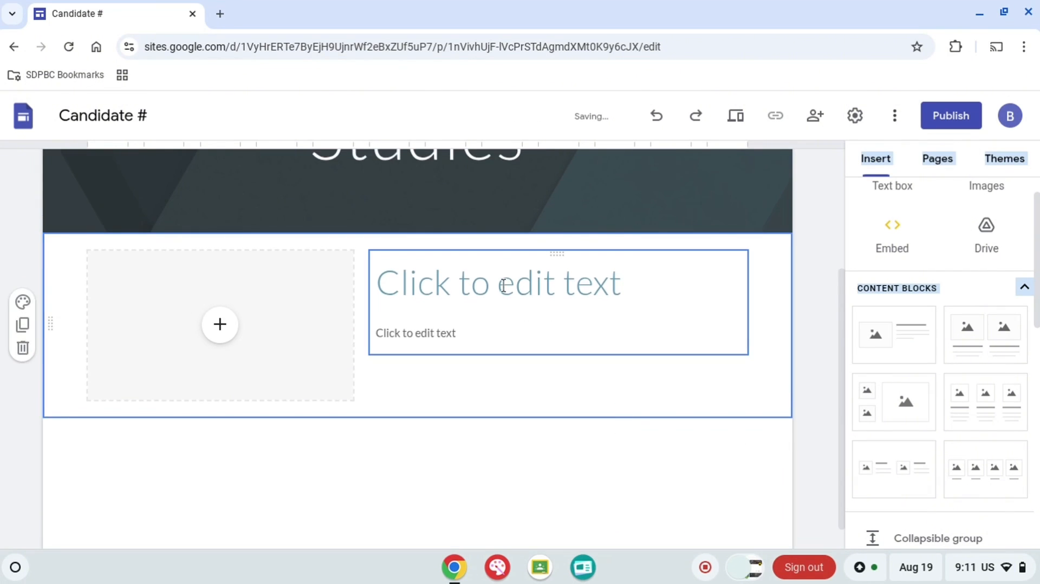
pyautogui.write('Abo')
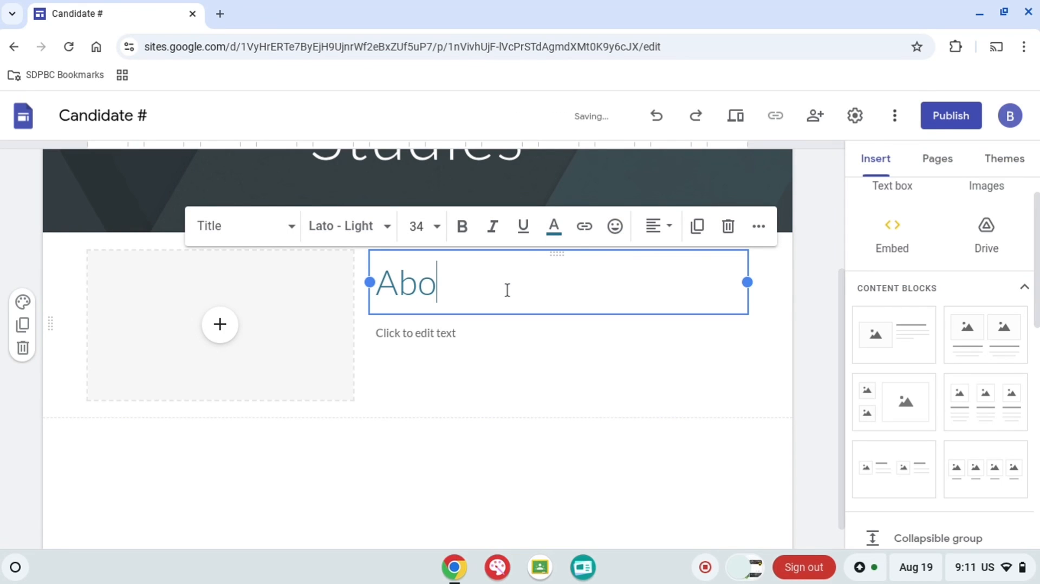
pyautogui.write('ut Me')
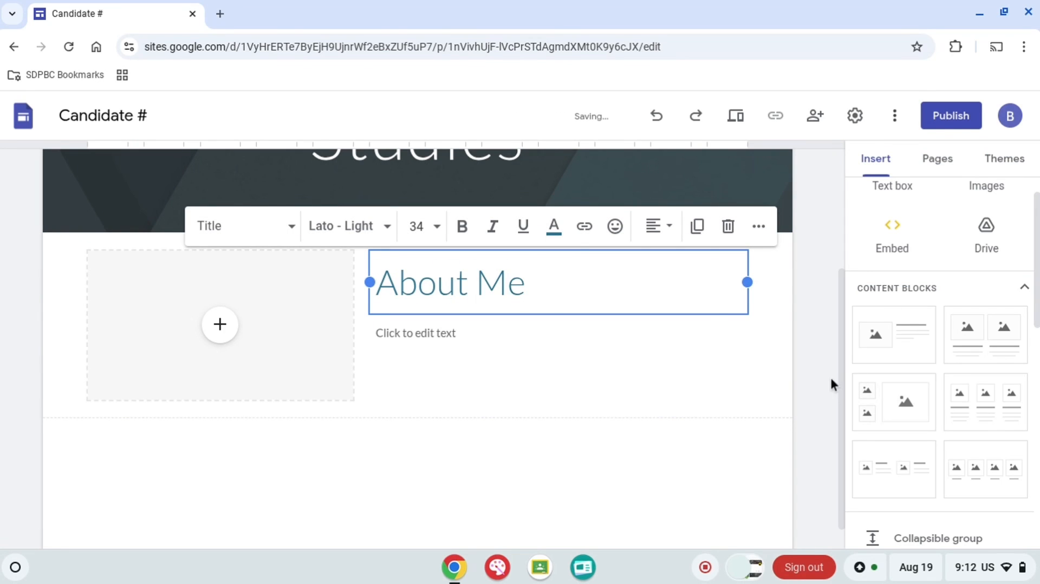
pyautogui.click(828, 375)
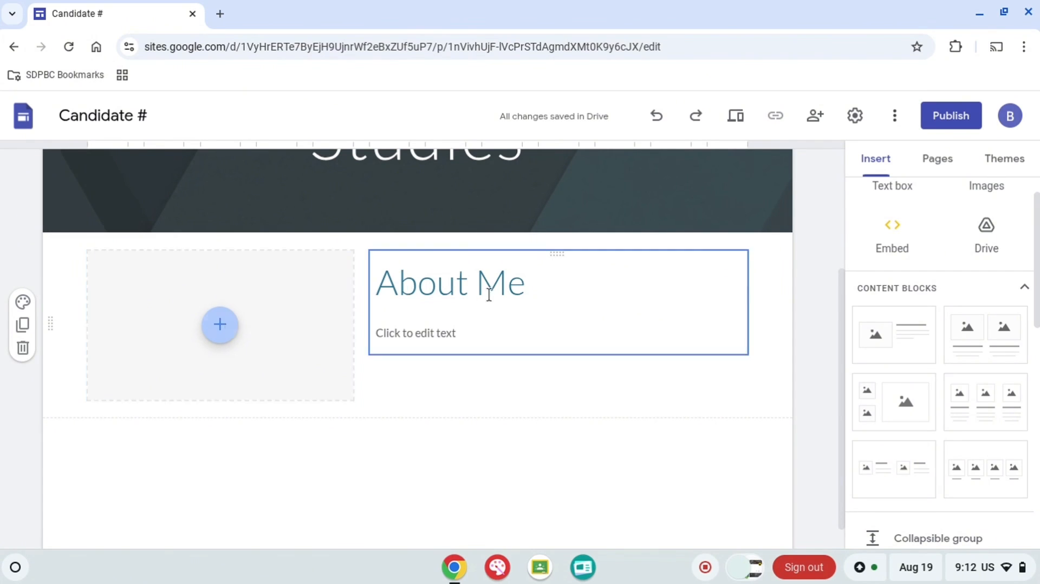
# Create a new page in the site named "AS Blogs"
pyautogui.scroll(2, 575, 295)
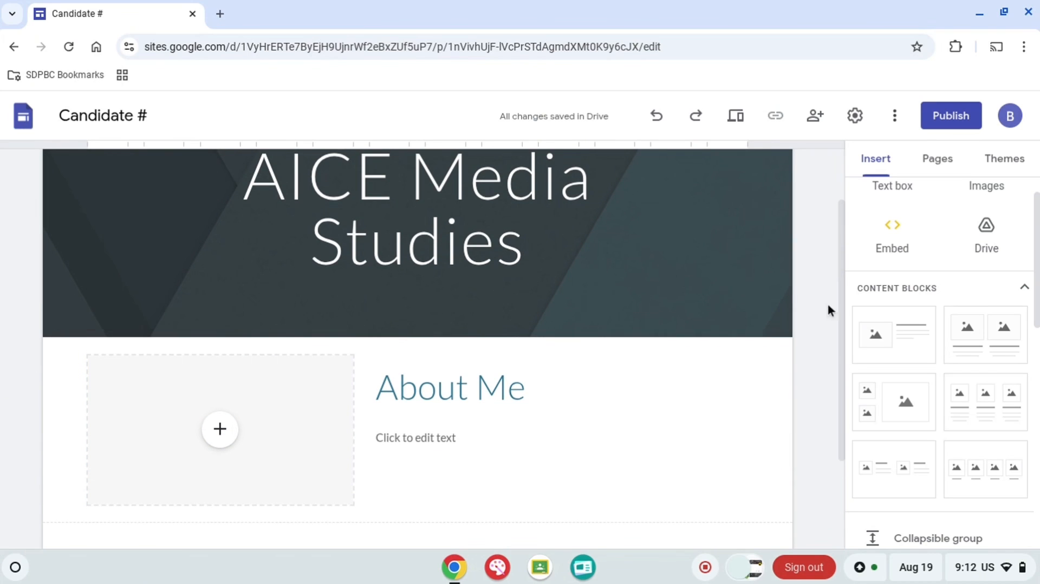
pyautogui.scroll(2, 867, 293)
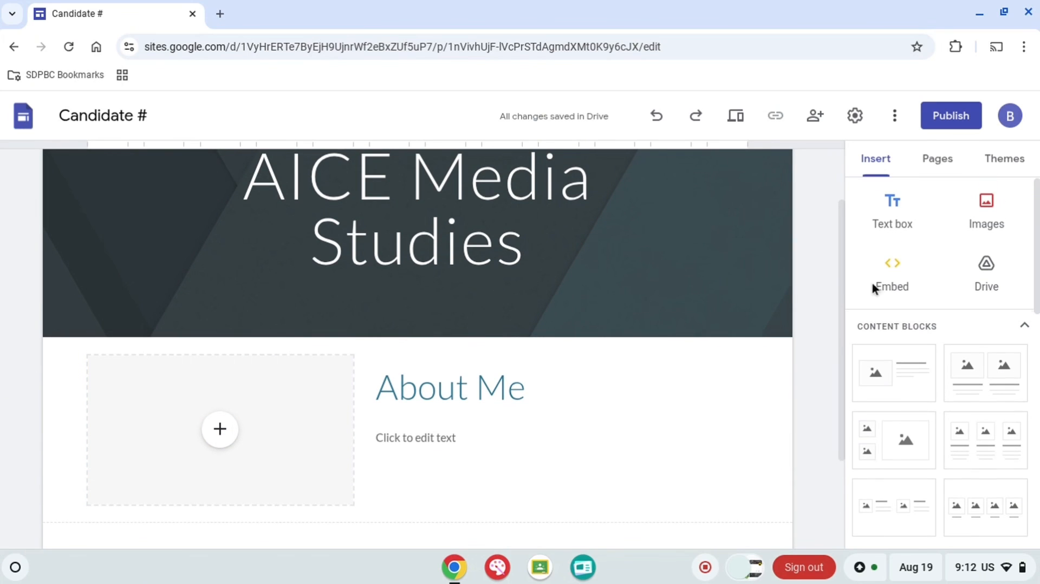
pyautogui.click(933, 165)
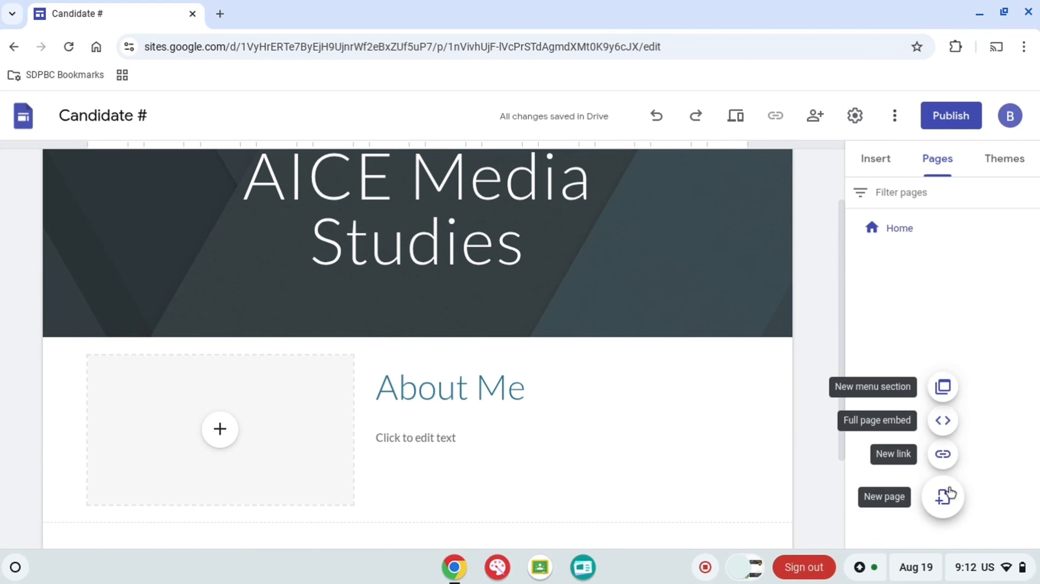
pyautogui.click(945, 495)
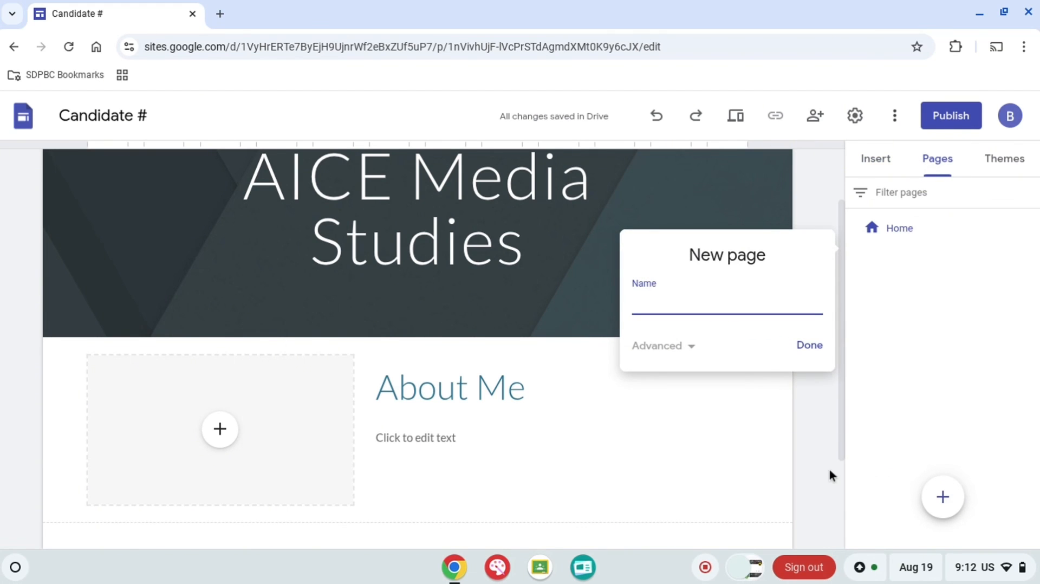
pyautogui.write('AS Blogs')
pyautogui.click(801, 341)
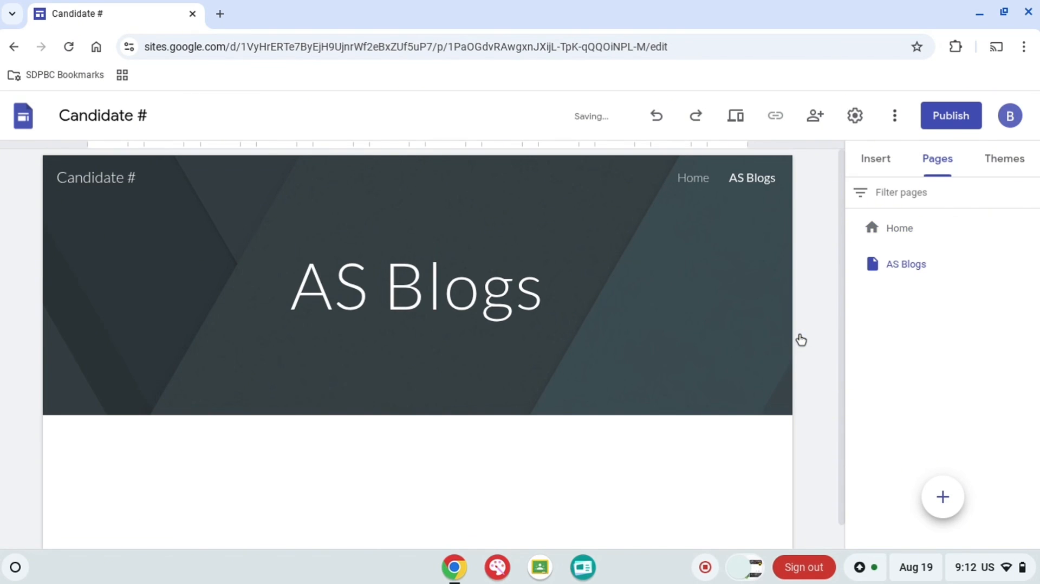
# Add a content block with one image beside a heading and text below the AS Blogs header
pyautogui.click(871, 173)
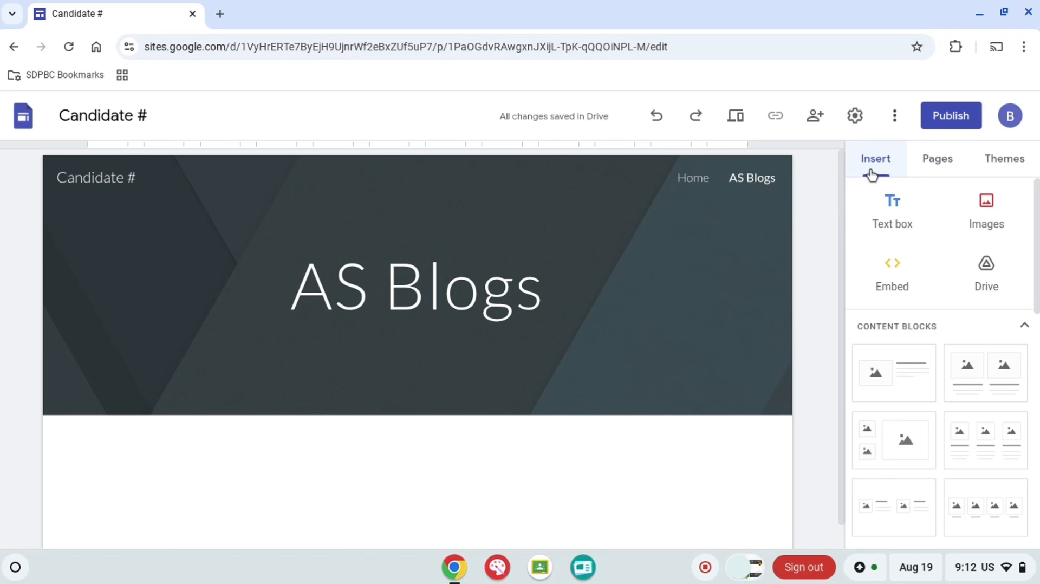
pyautogui.scroll(-2, 938, 349)
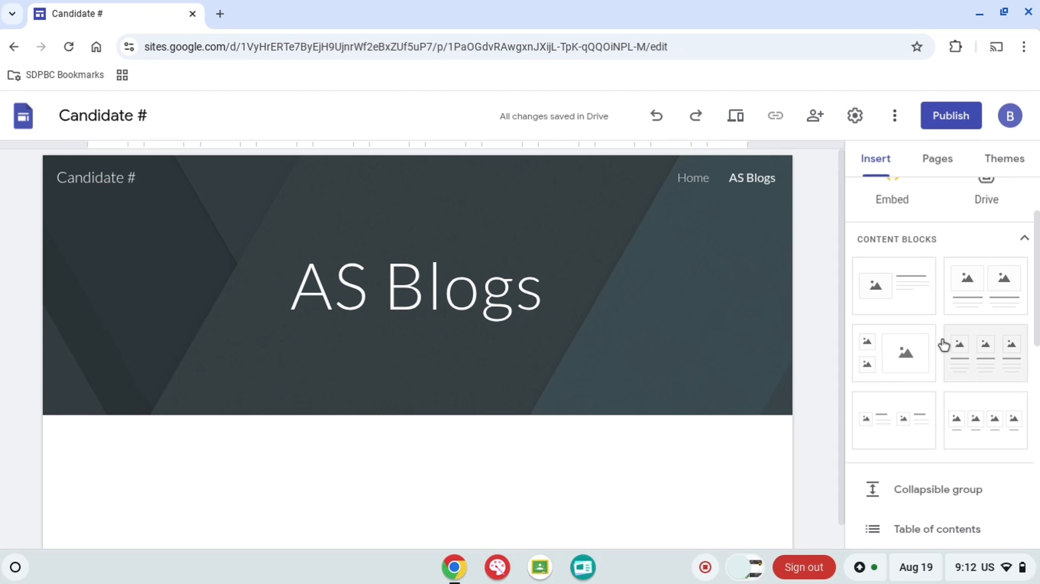
pyautogui.moveTo(917, 312); pyautogui.dragTo(546, 461)
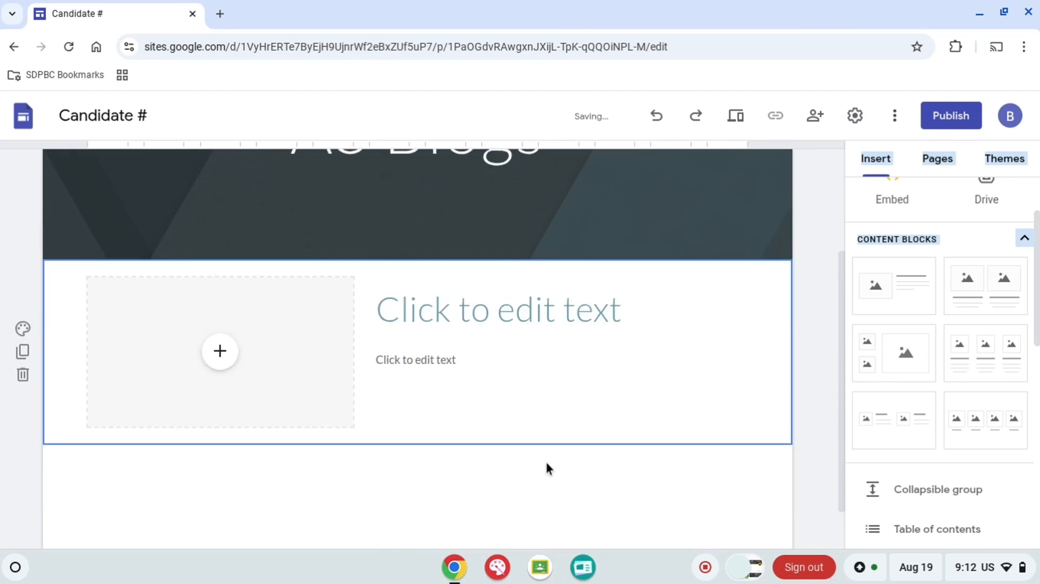
# Set the heading of the AS Blogs content block to "1st Blog Post"
pyautogui.click(465, 251)
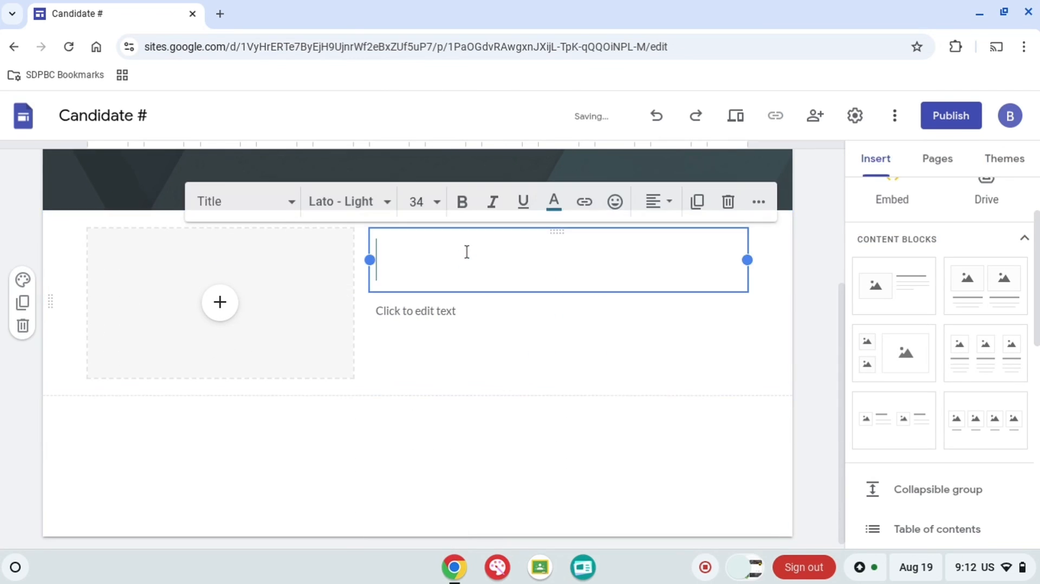
pyautogui.write('Blog Post 1')
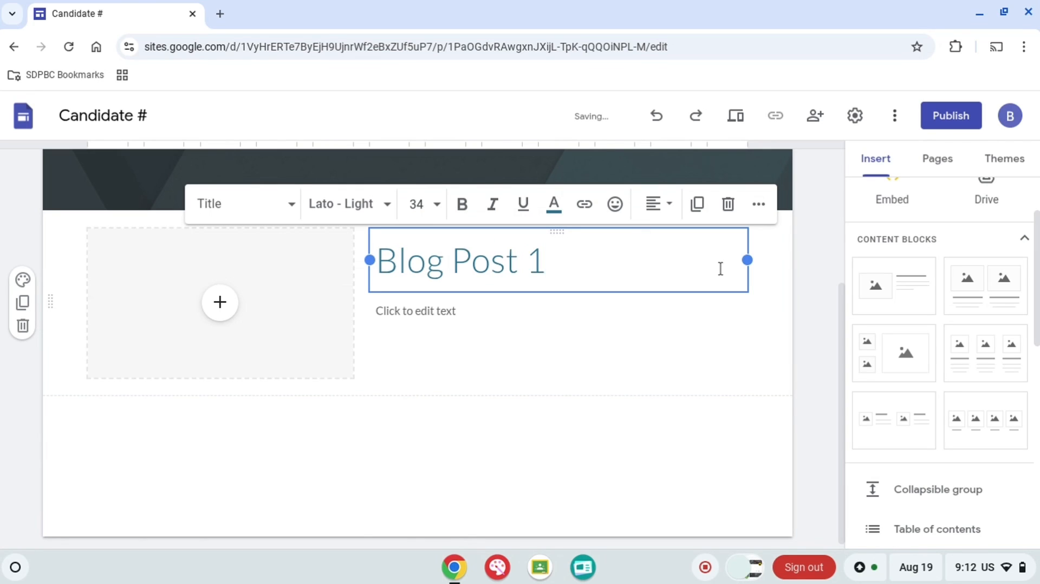
pyautogui.hotkey('ctrl', 'a')
pyautogui.press('BackSpace')
pyautogui.write('1st blo')
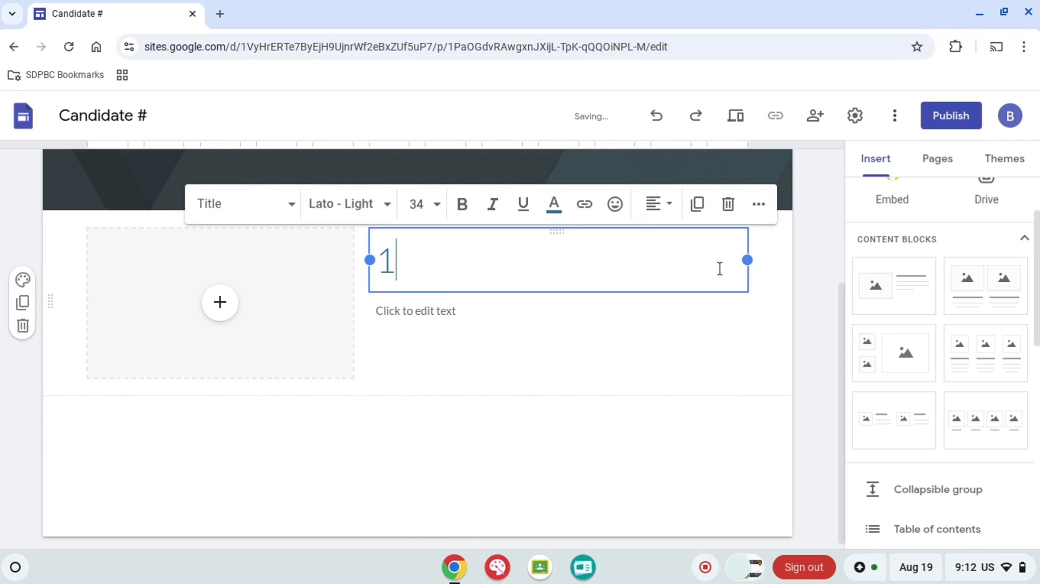
pyautogui.press('BackSpace')
pyautogui.press('BackSpace')
pyautogui.press('BackSpace')
pyautogui.write('Blog Post')
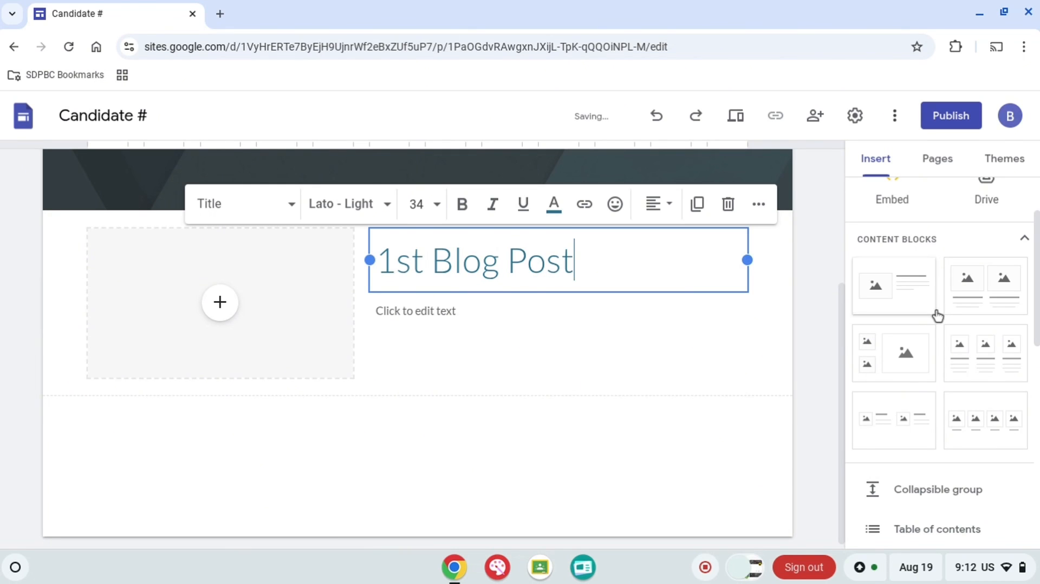
pyautogui.click(827, 316)
# Create a new page in the site named "Final Project"
pyautogui.scroll(3, 825, 315)
pyautogui.scroll(2, 825, 311)
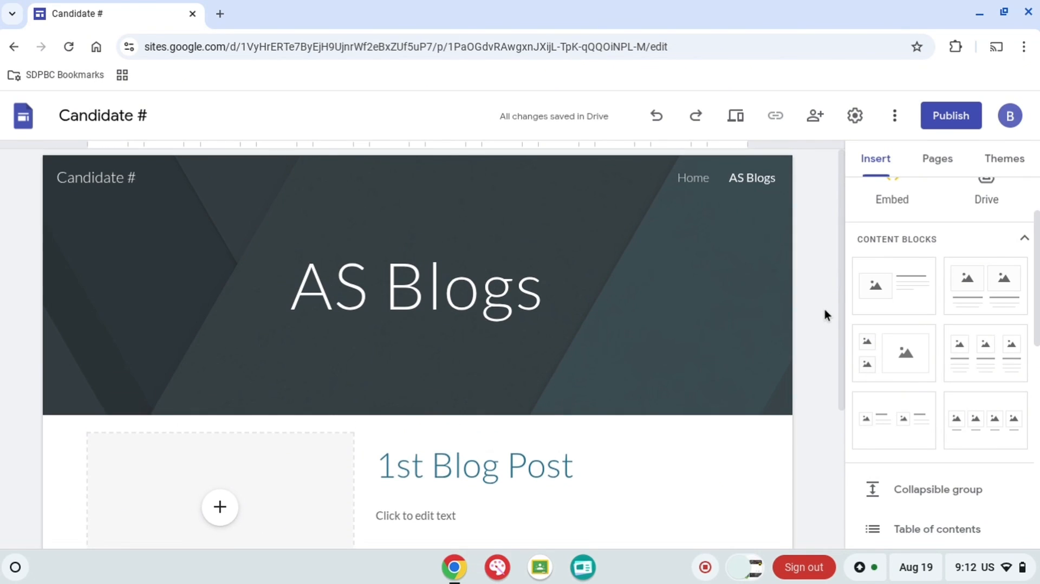
pyautogui.click(942, 175)
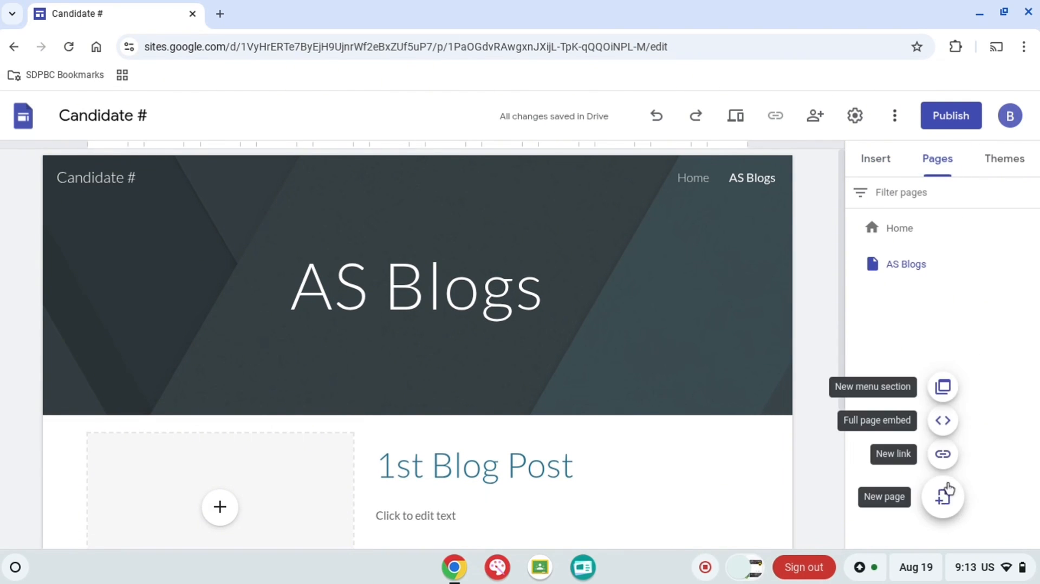
pyautogui.click(944, 496)
pyautogui.write('FIna')
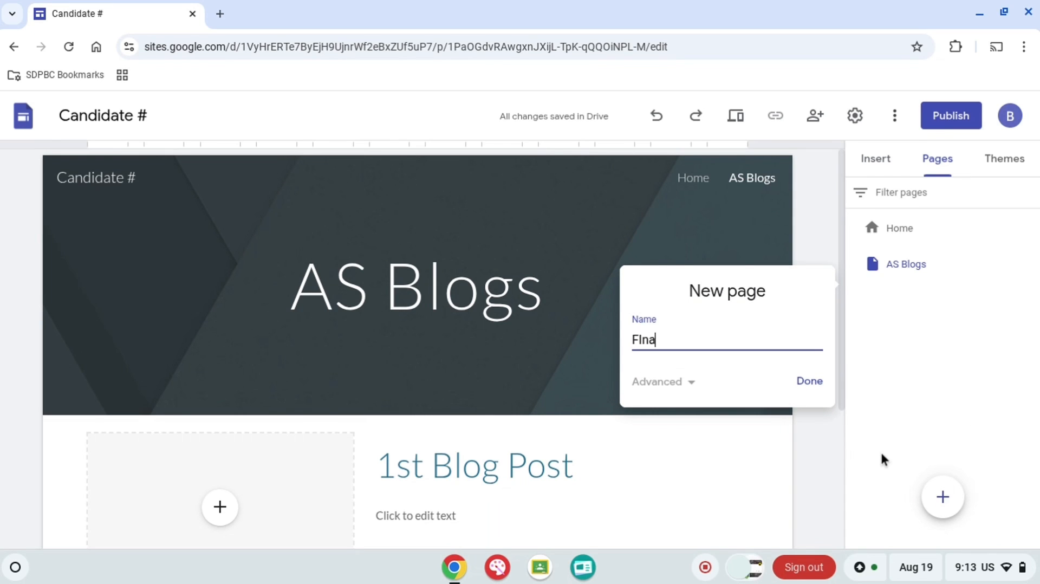
pyautogui.press('BackSpace')
pyautogui.press('BackSpace')
pyautogui.write('inal Project')
pyautogui.click(813, 384)
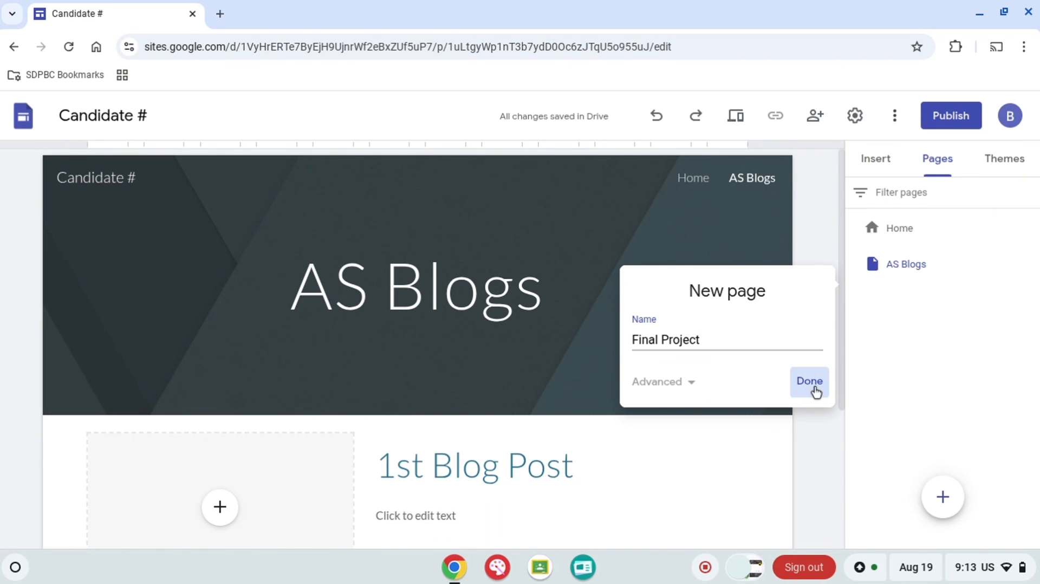
# Add a content block with one image beside a heading and text to the Final Project page, and set its heading to "Final Project"
pyautogui.click(878, 172)
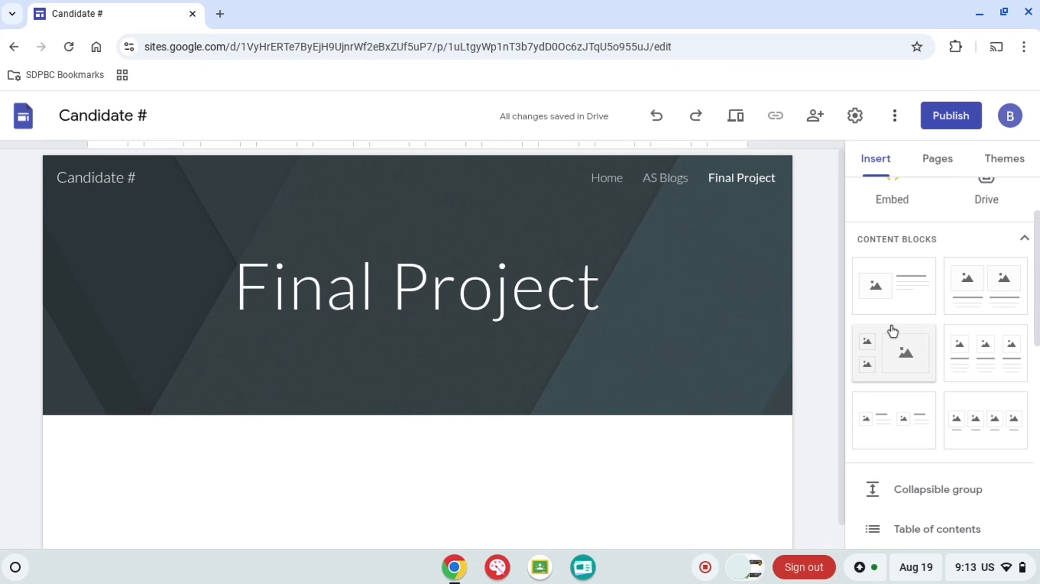
pyautogui.click(892, 297)
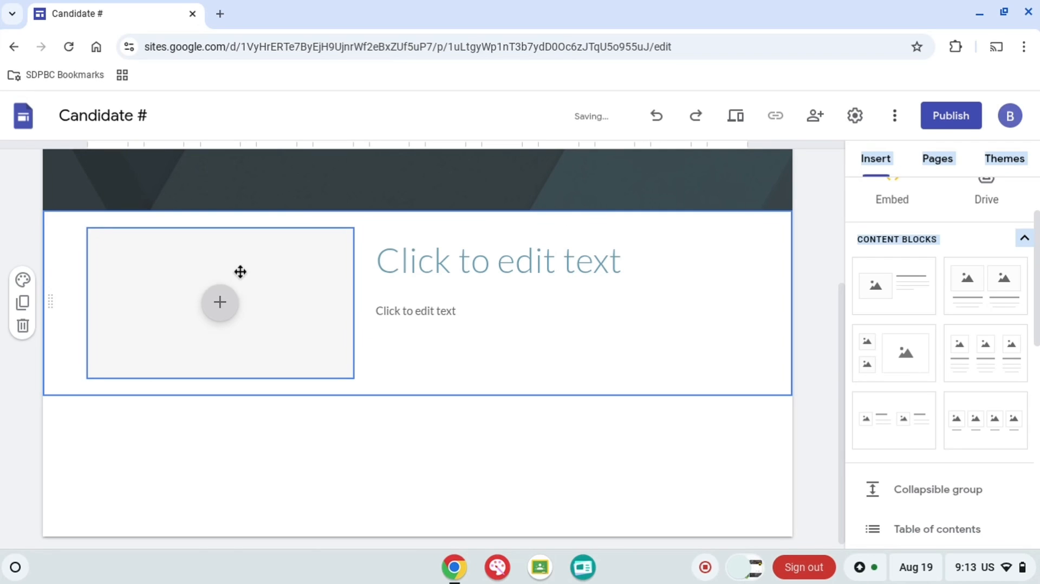
pyautogui.click(459, 235)
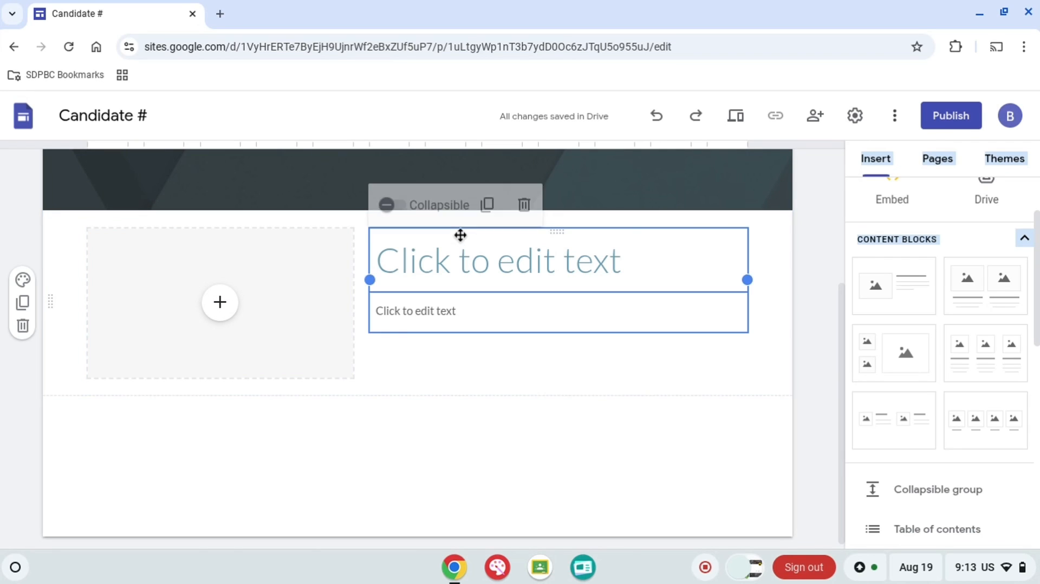
pyautogui.click(694, 258)
pyautogui.write('Final Por')
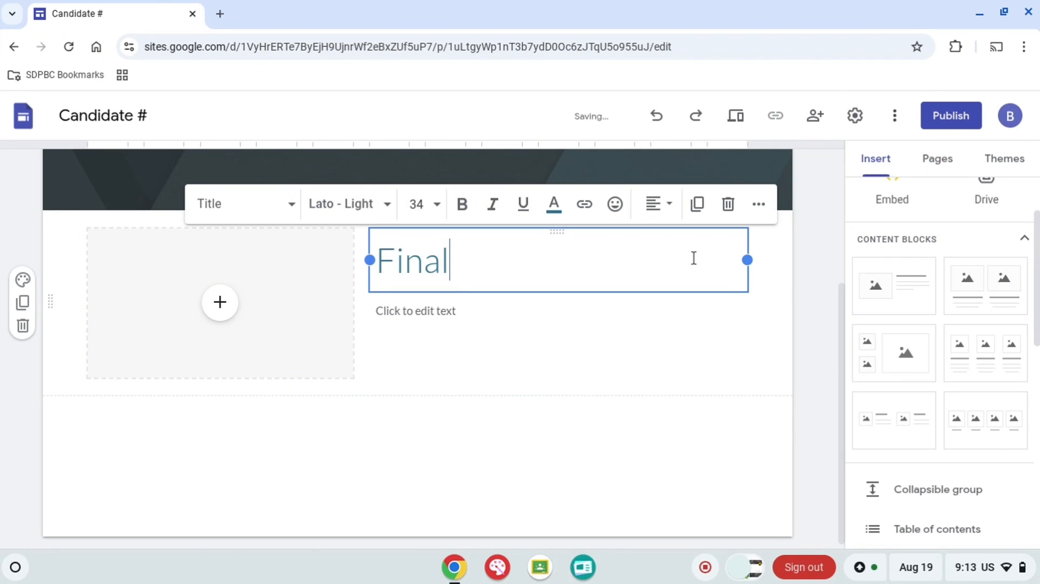
pyautogui.press('BackSpace')
pyautogui.press('BackSpace')
pyautogui.write('roject')
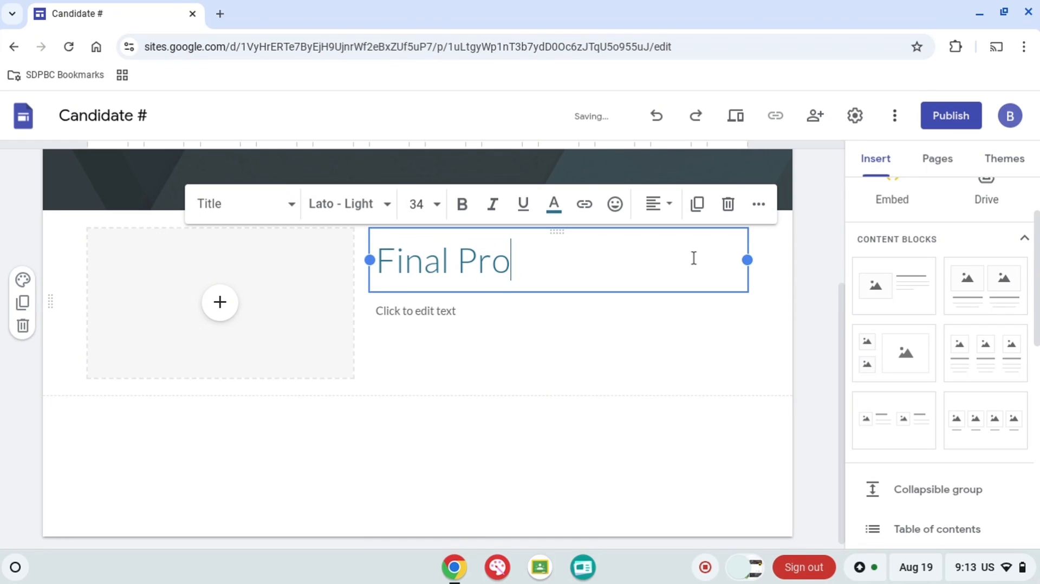
pyautogui.click(480, 319)
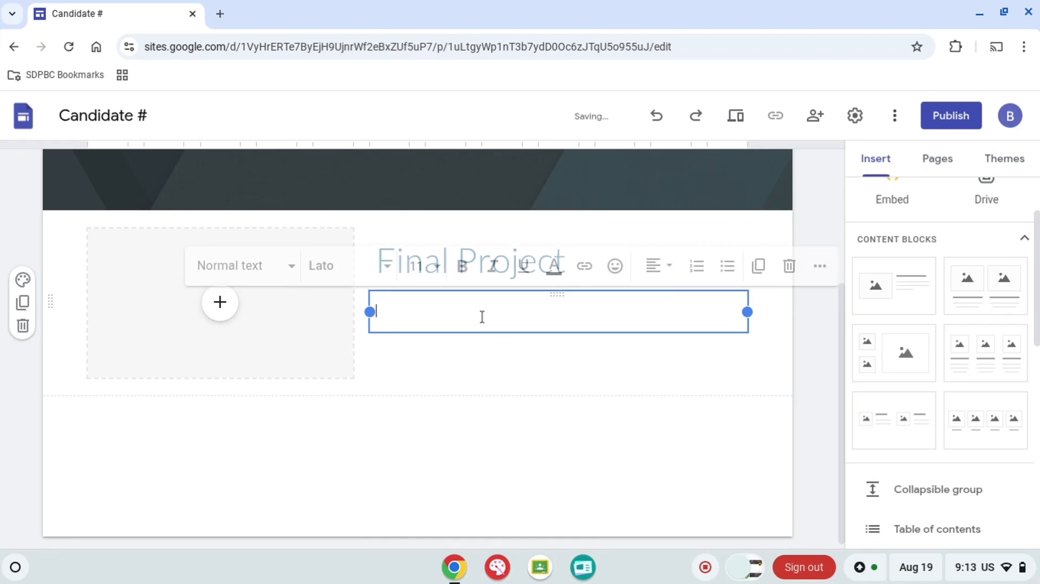
pyautogui.click(817, 337)
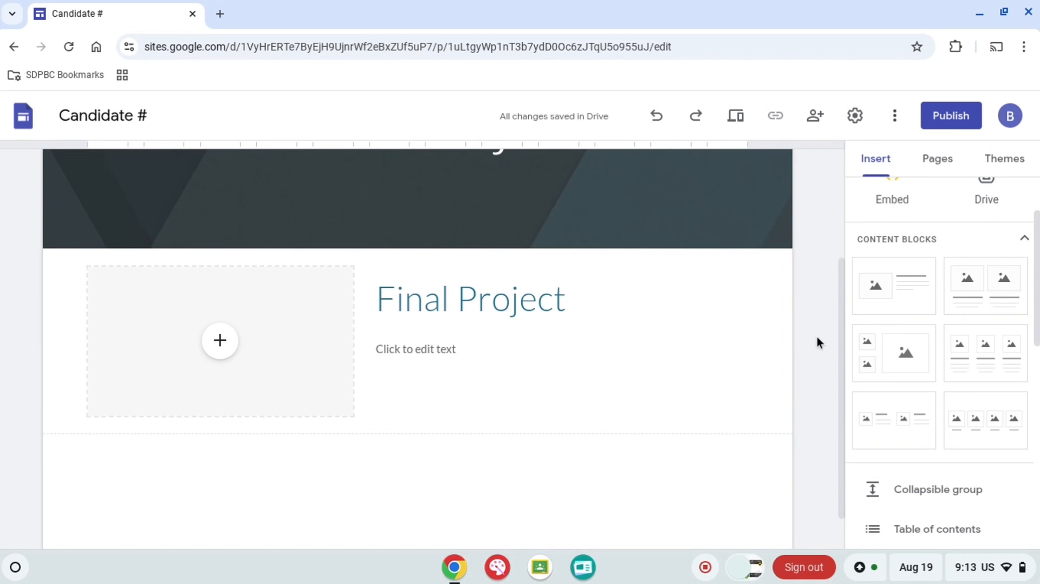
# Create a new page in the site named "CCR"
pyautogui.scroll(2, 887, 341)
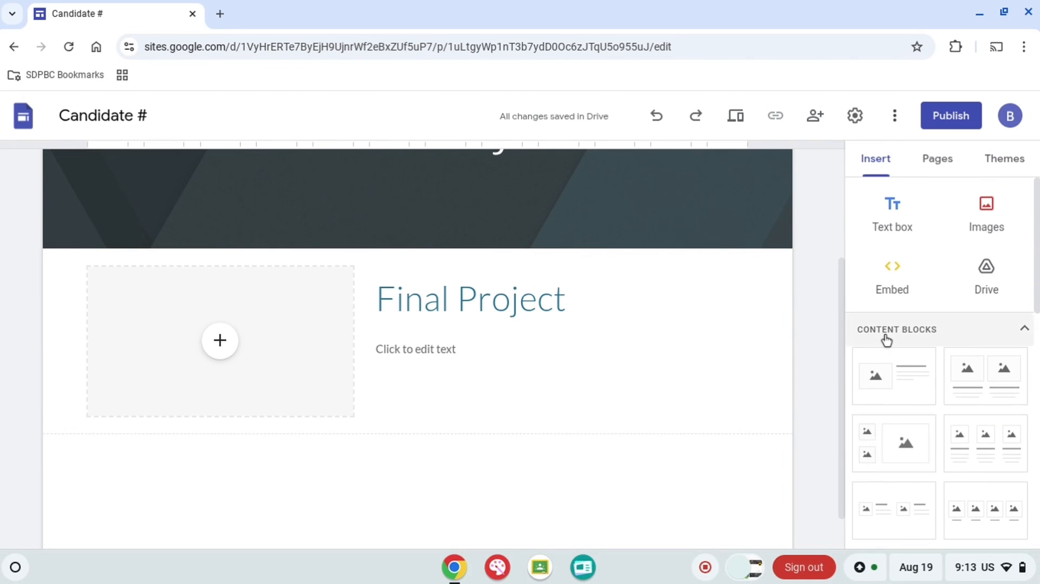
pyautogui.click(938, 172)
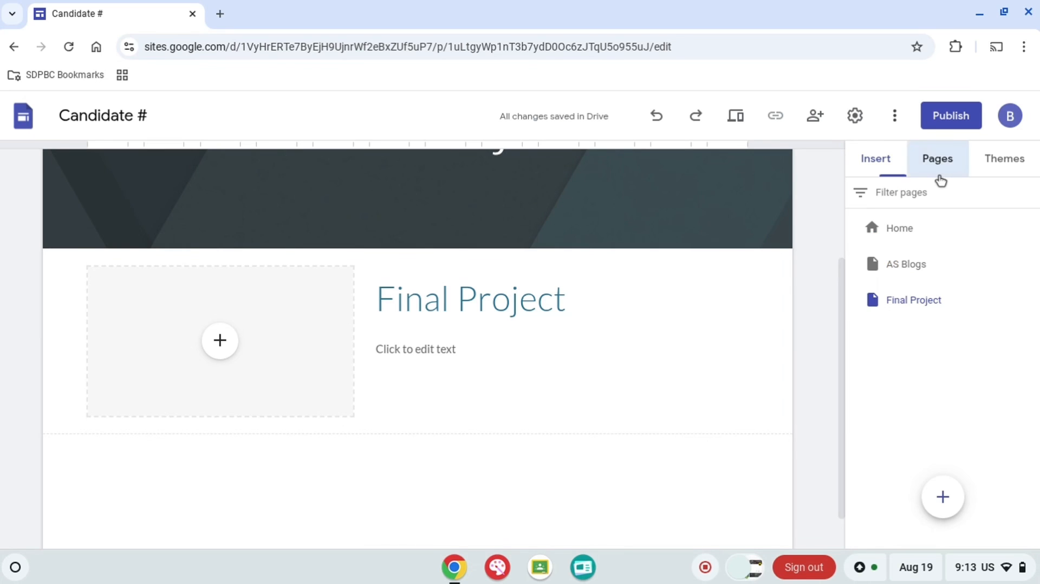
pyautogui.click(943, 497)
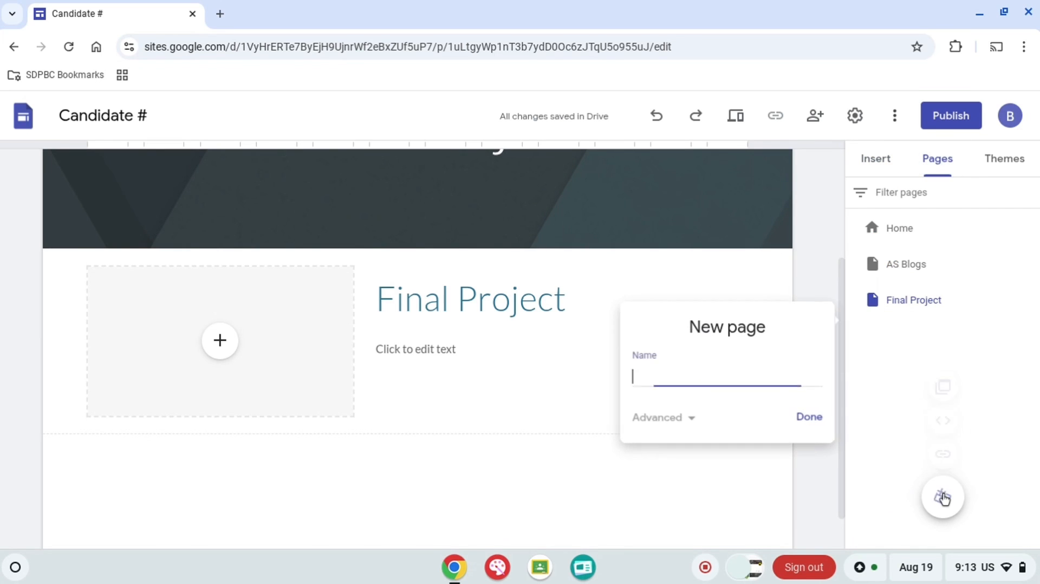
pyautogui.write('CCR')
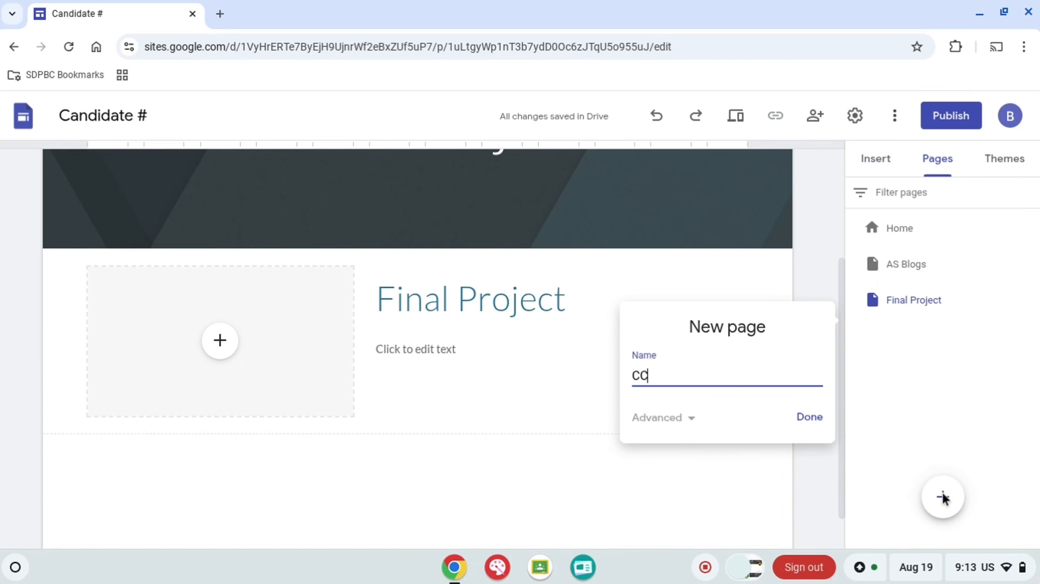
pyautogui.click(810, 418)
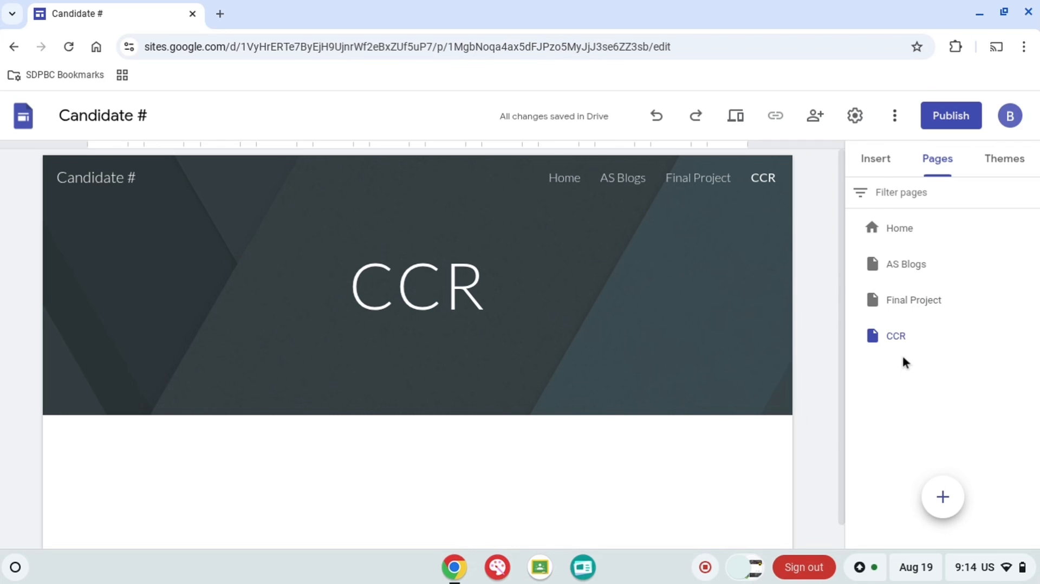
# Add a content block with one image beside text below the CCR header, and delete its heading and body text boxes
pyautogui.click(876, 160)
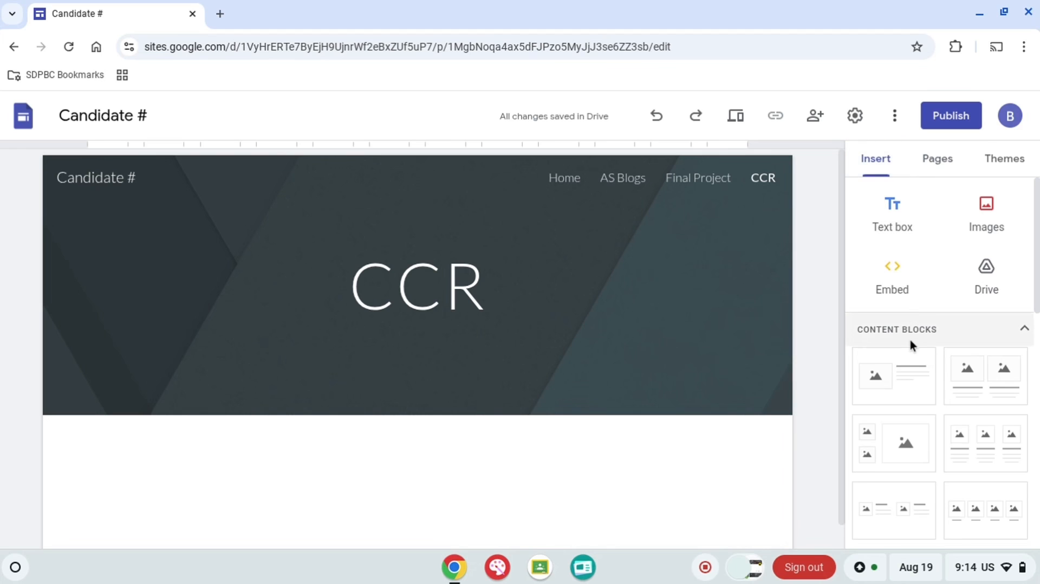
pyautogui.moveTo(909, 366); pyautogui.dragTo(625, 443)
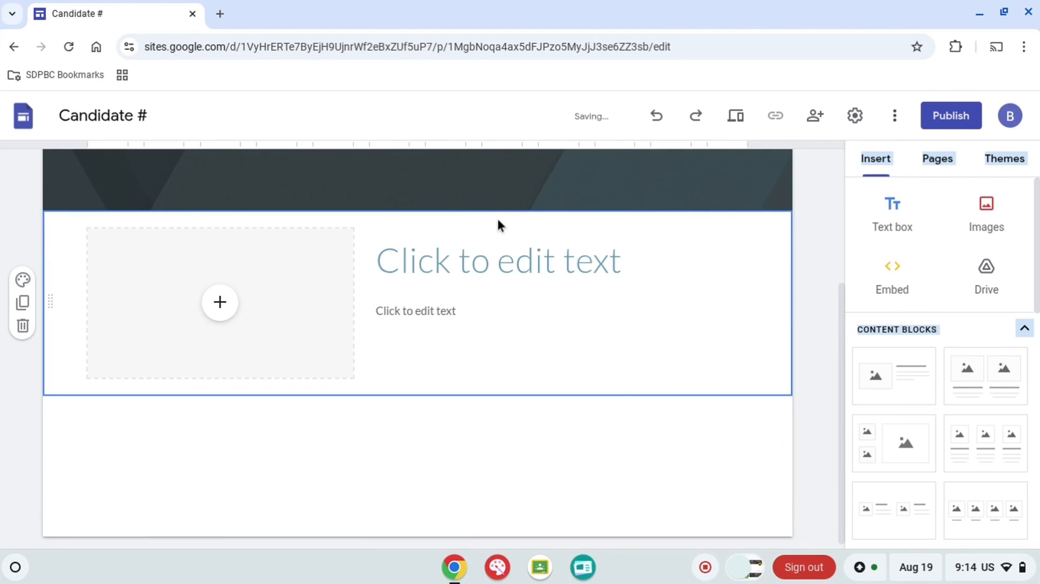
pyautogui.click(501, 237)
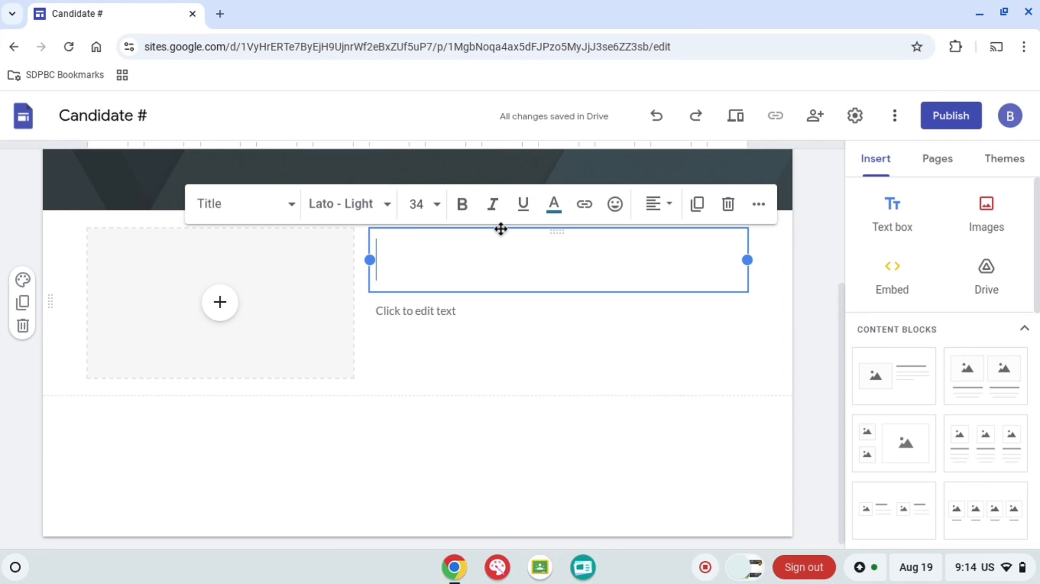
pyautogui.click(728, 204)
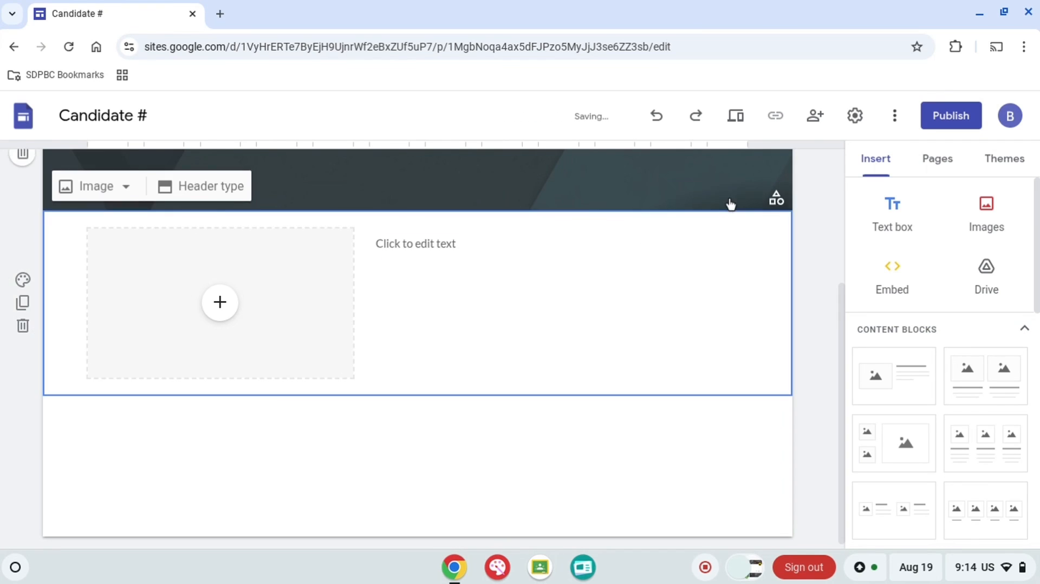
pyautogui.click(498, 234)
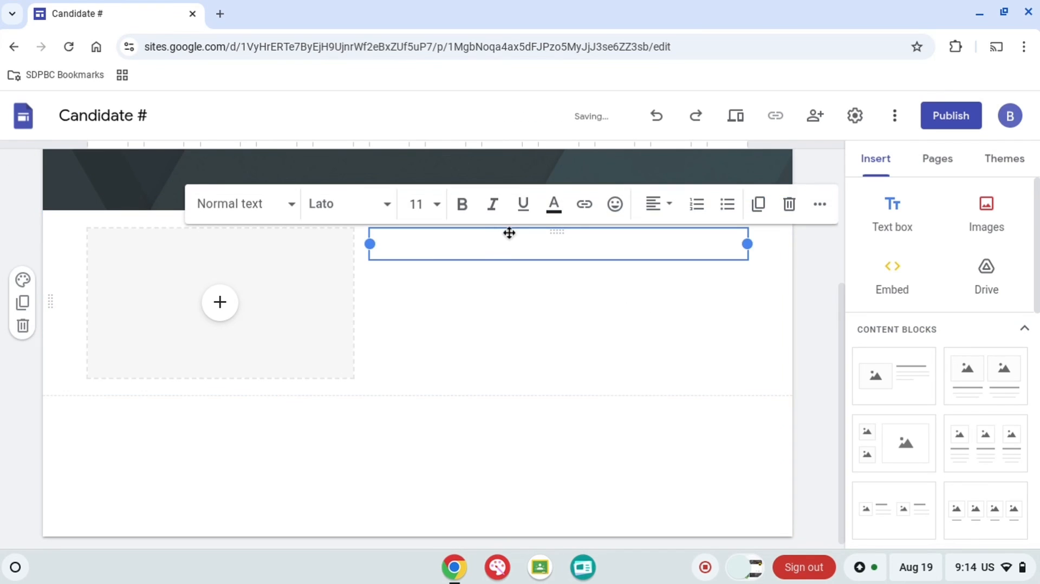
pyautogui.click(790, 203)
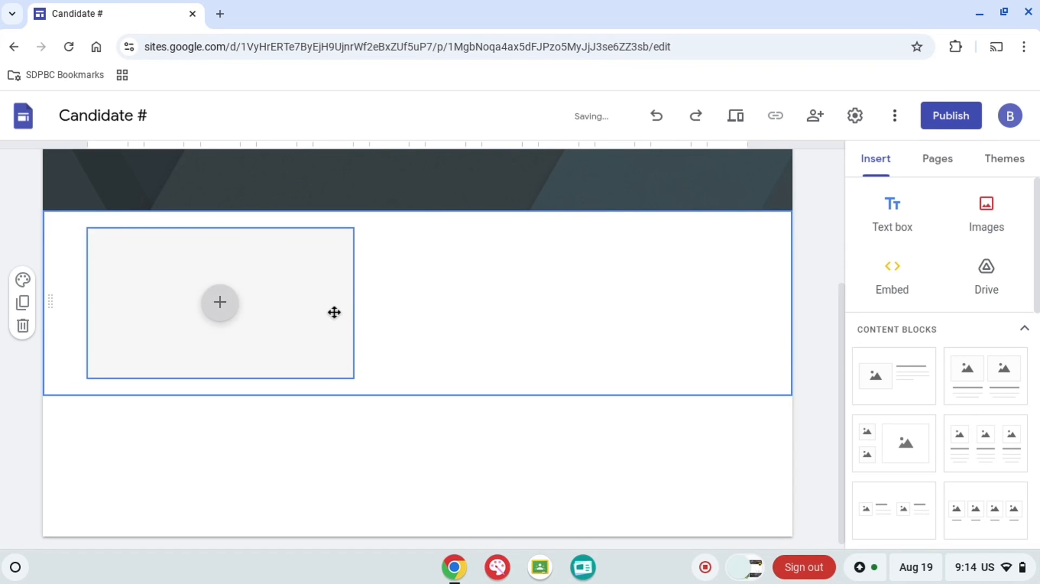
# Move the image placeholder on the CCR page to roughly the middle of its section
pyautogui.moveTo(337, 311); pyautogui.dragTo(467, 310)
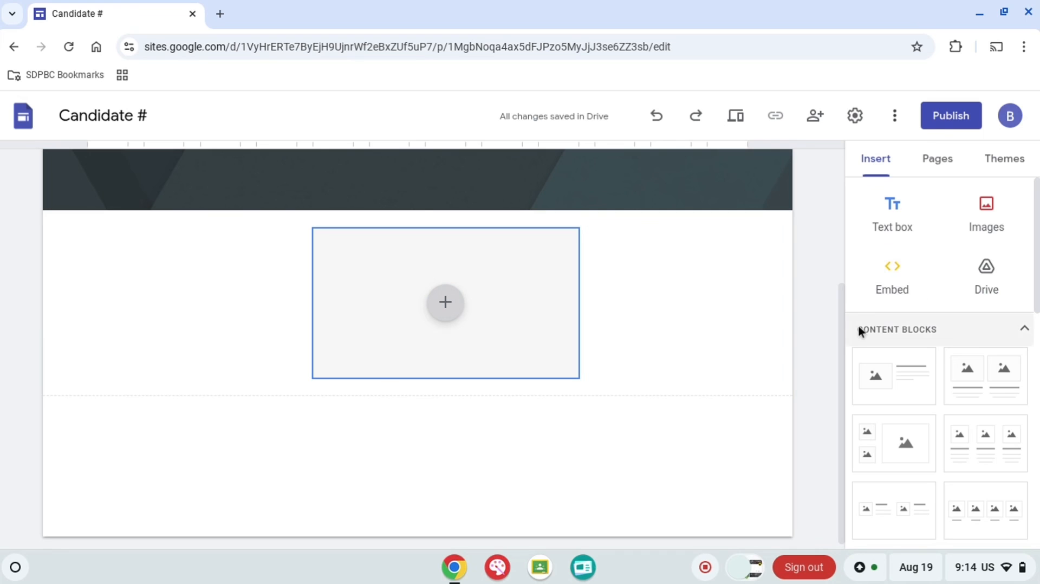
pyautogui.scroll(3, 821, 348)
pyautogui.scroll(2, 822, 353)
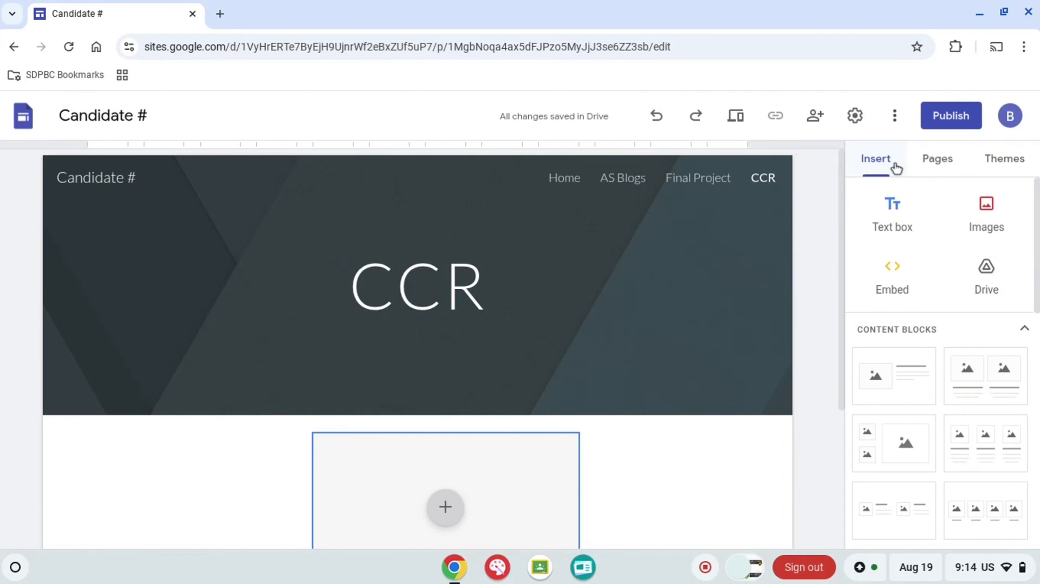
# Start a custom theme and add a logo by searching Google Images for "Spider man" and choosing the masked portrait on a black background
pyautogui.click(993, 160)
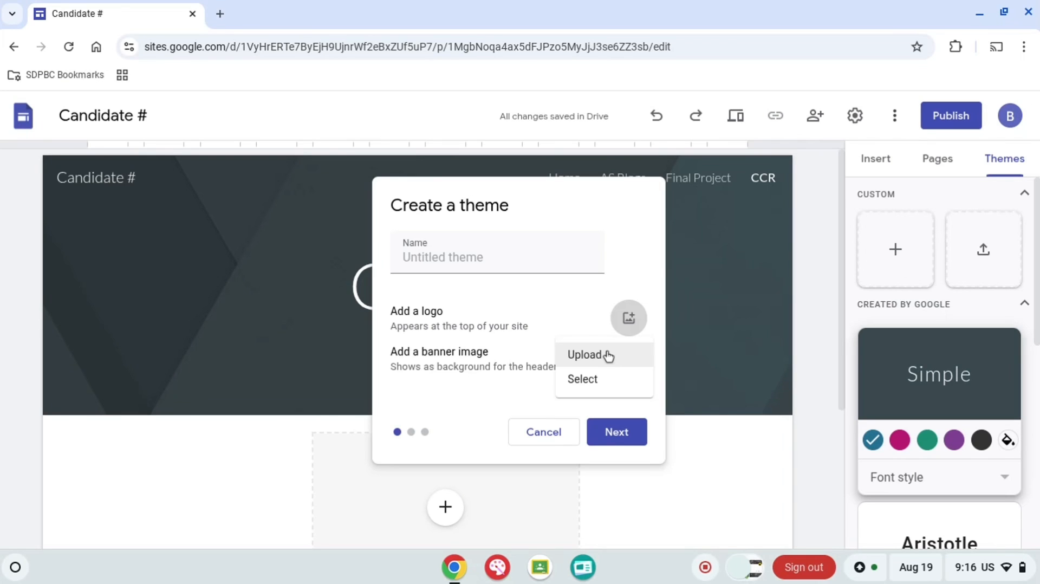
pyautogui.click(603, 374)
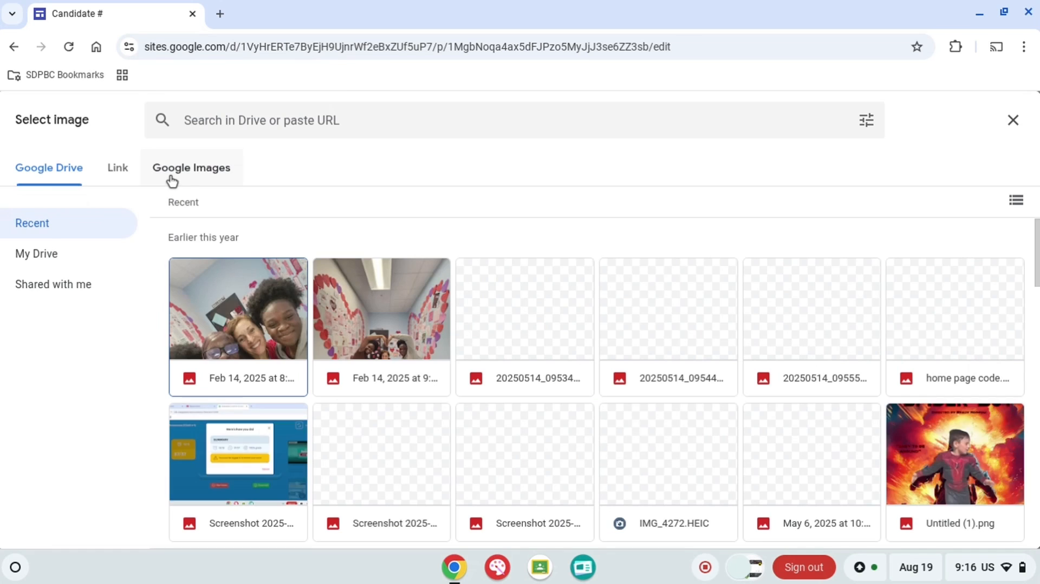
pyautogui.click(171, 178)
pyautogui.write('Spider')
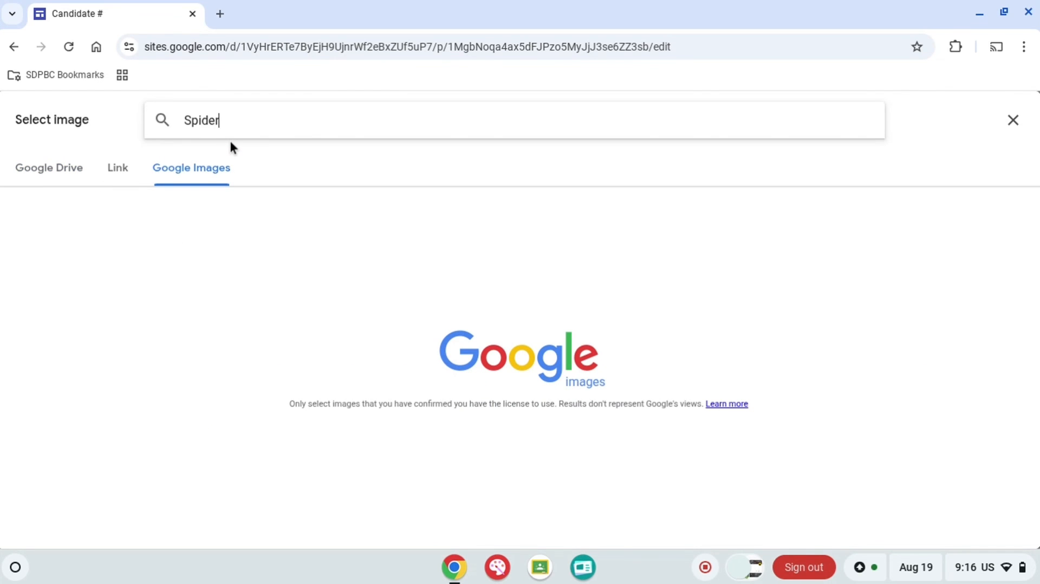
pyautogui.write(' man')
pyautogui.press('Return')
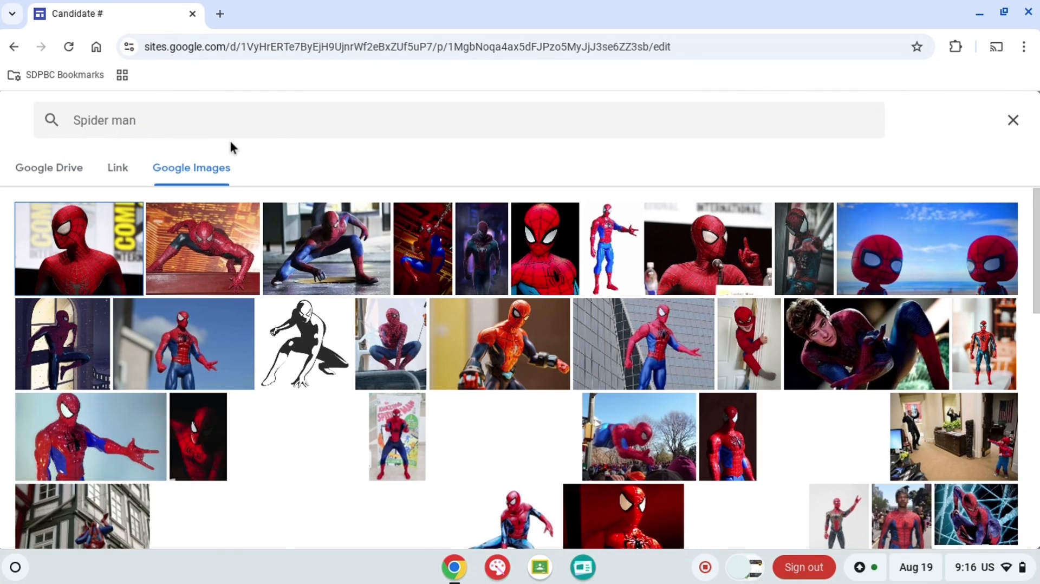
pyautogui.click(562, 244)
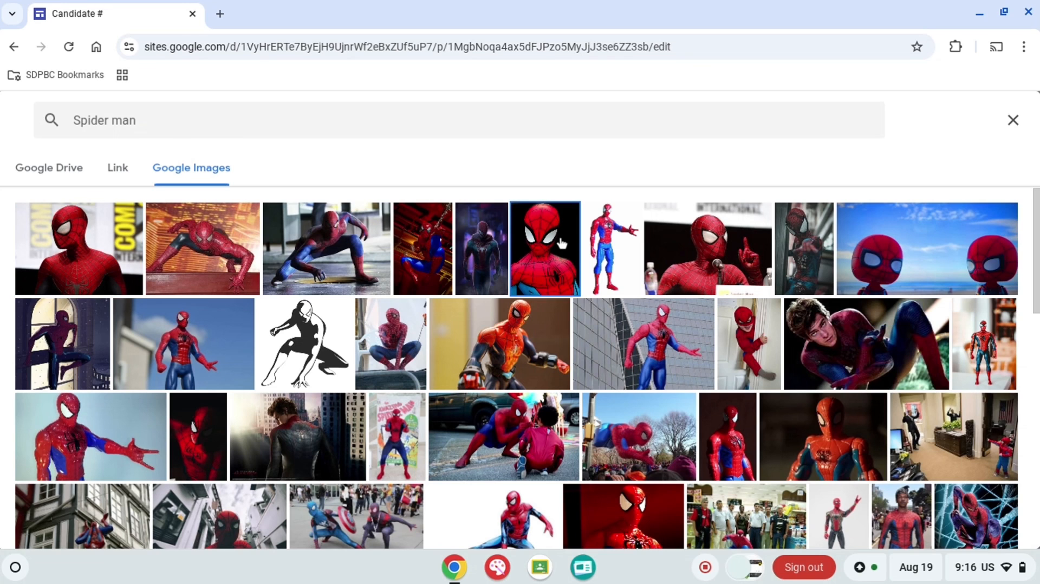
pyautogui.click(562, 244)
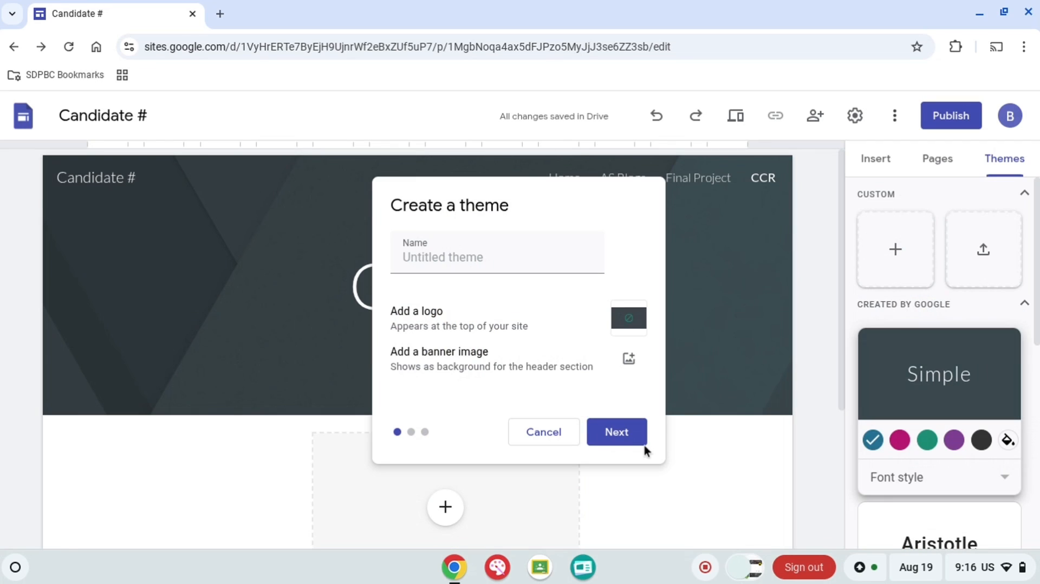
# Create the custom theme with the red and brown preset colors and Montserrat for both headings and body text
pyautogui.click(642, 441)
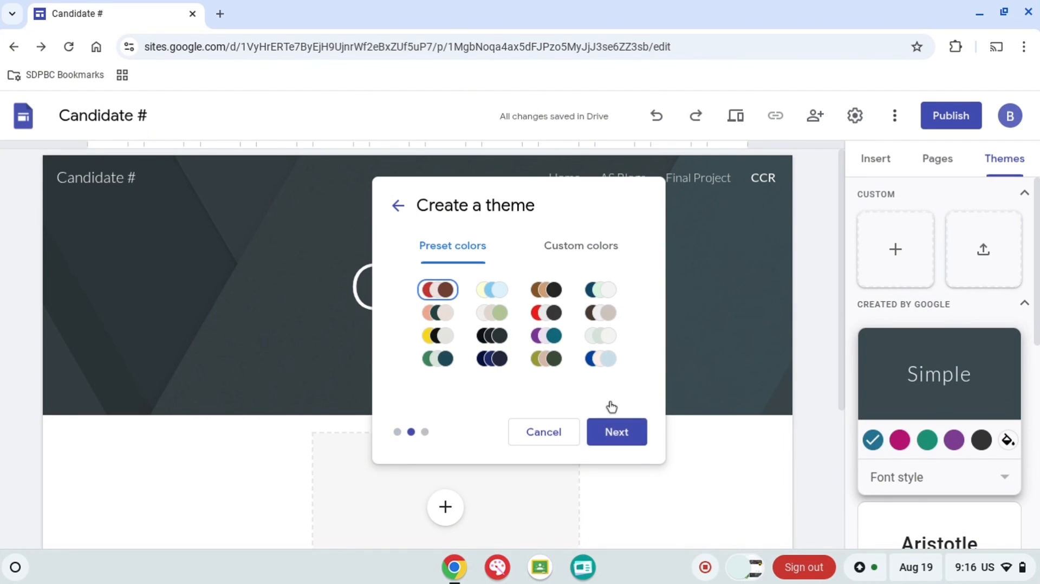
pyautogui.click(604, 436)
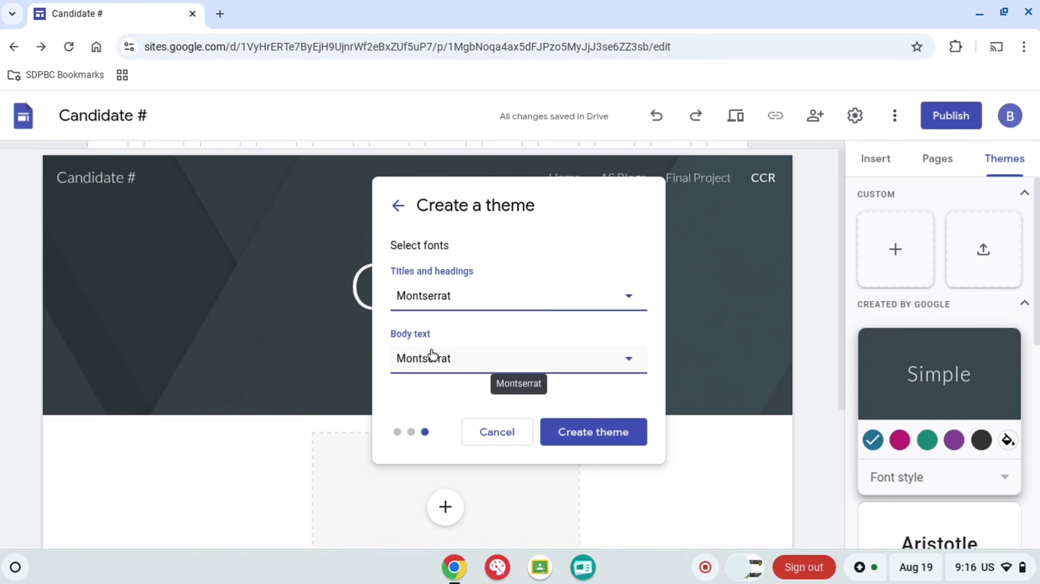
pyautogui.click(611, 428)
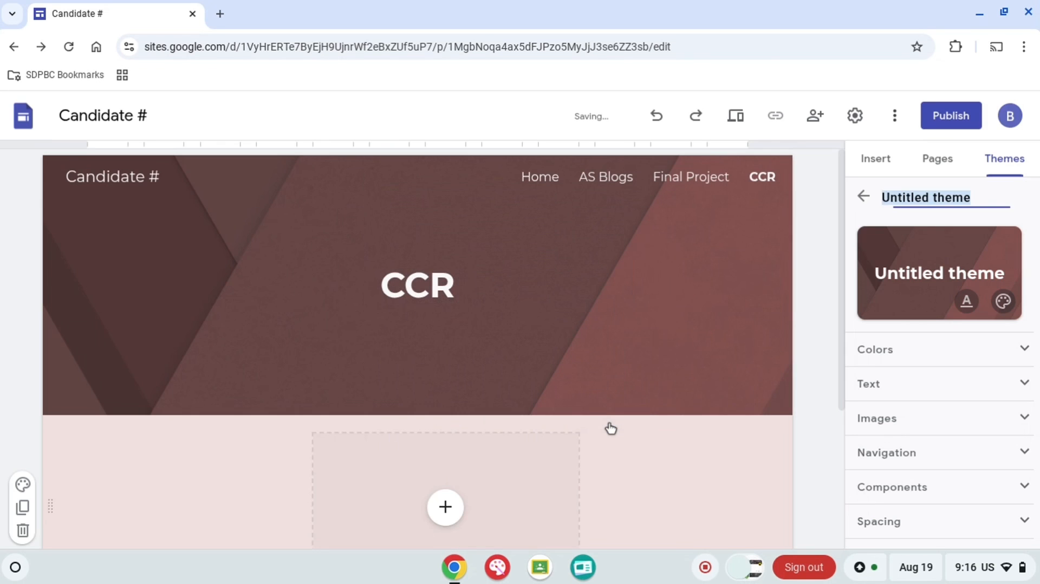
# Review the new theme on the CCR page and on the home page
pyautogui.scroll(-4, 611, 428)
pyautogui.scroll(4, 611, 428)
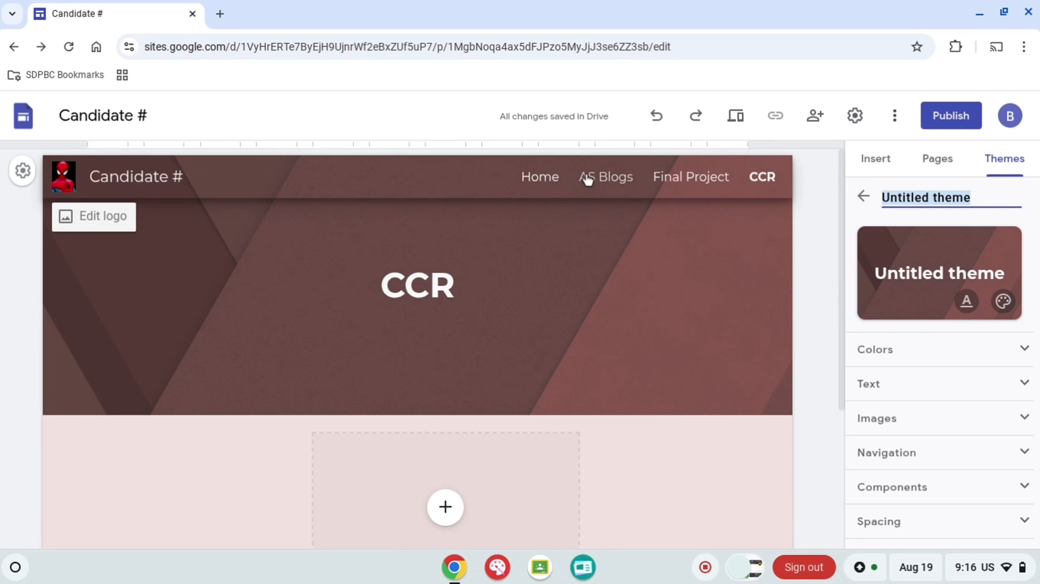
pyautogui.click(546, 178)
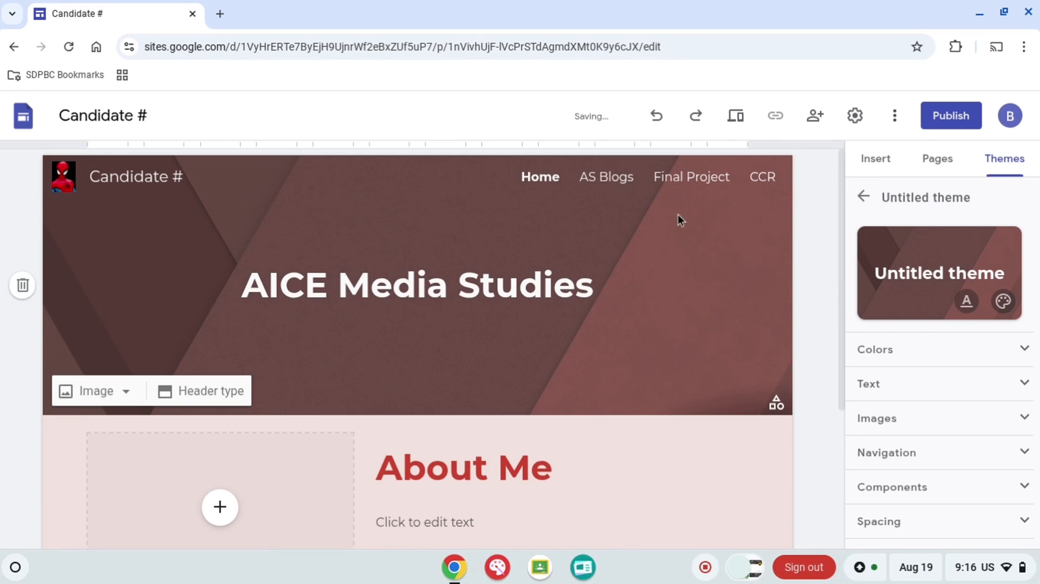
# Start publishing the site and enter the candidate number as its web address
pyautogui.click(707, 178)
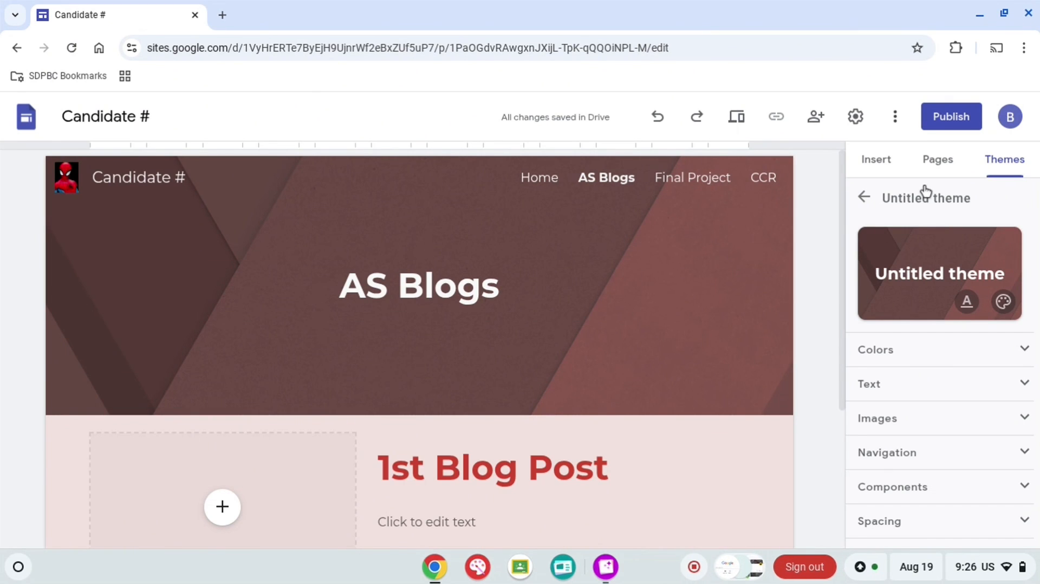
pyautogui.click(946, 124)
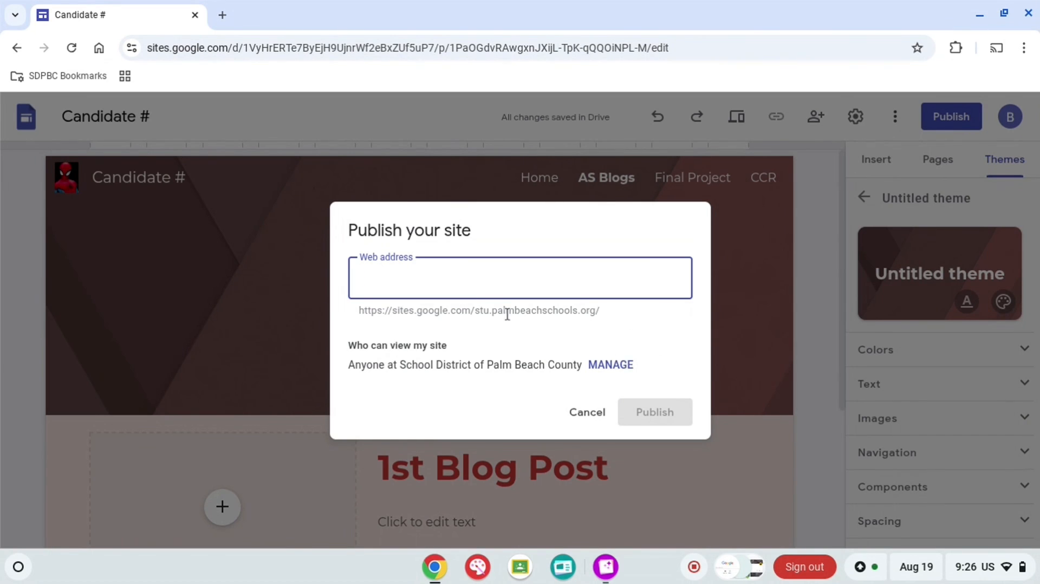
pyautogui.write('44555555')
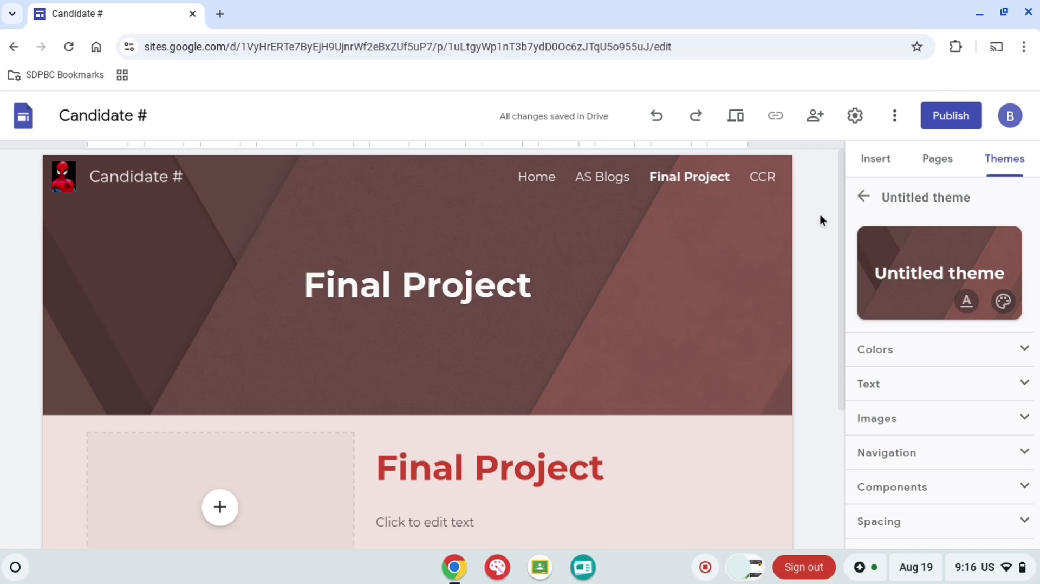
# Review the AS Blogs page from its header to the end of the blog post section, check the Final Project page, and return to AS Blogs
pyautogui.click(596, 181)
pyautogui.scroll(-3, 612, 379)
pyautogui.scroll(-2, 612, 379)
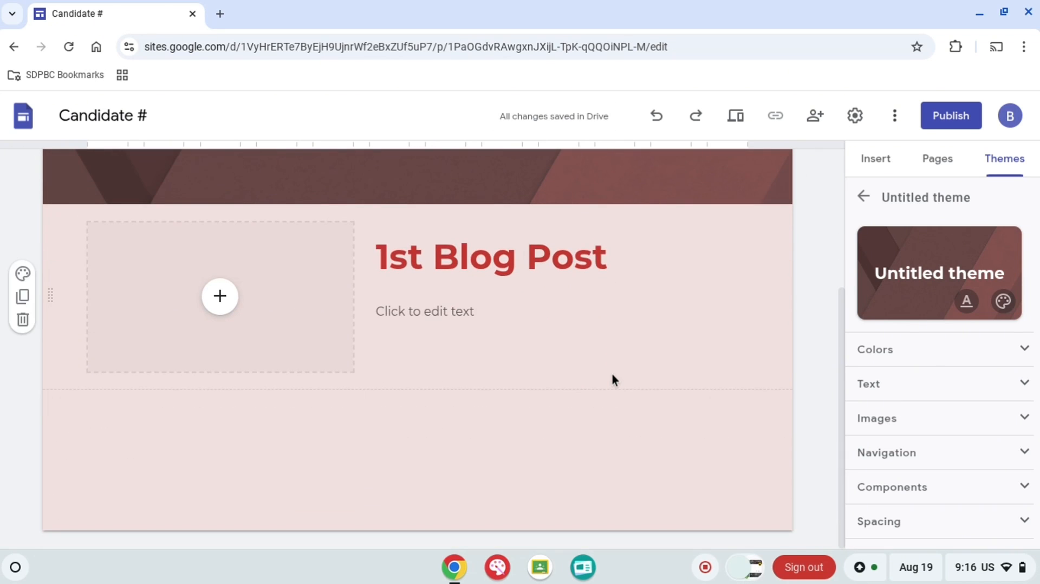
pyautogui.scroll(3, 612, 380)
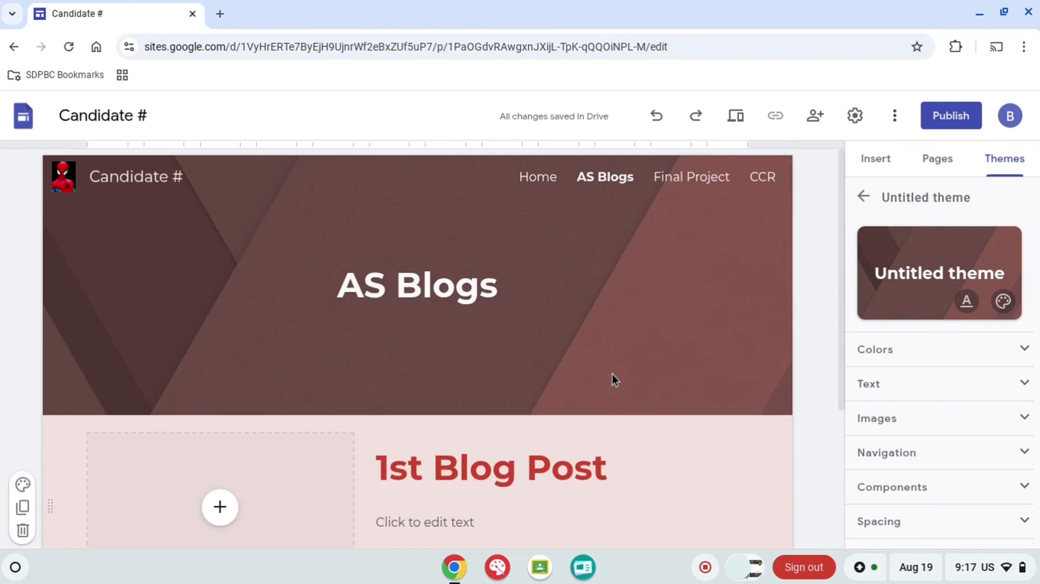
pyautogui.scroll(-3, 613, 374)
pyautogui.scroll(3, 613, 374)
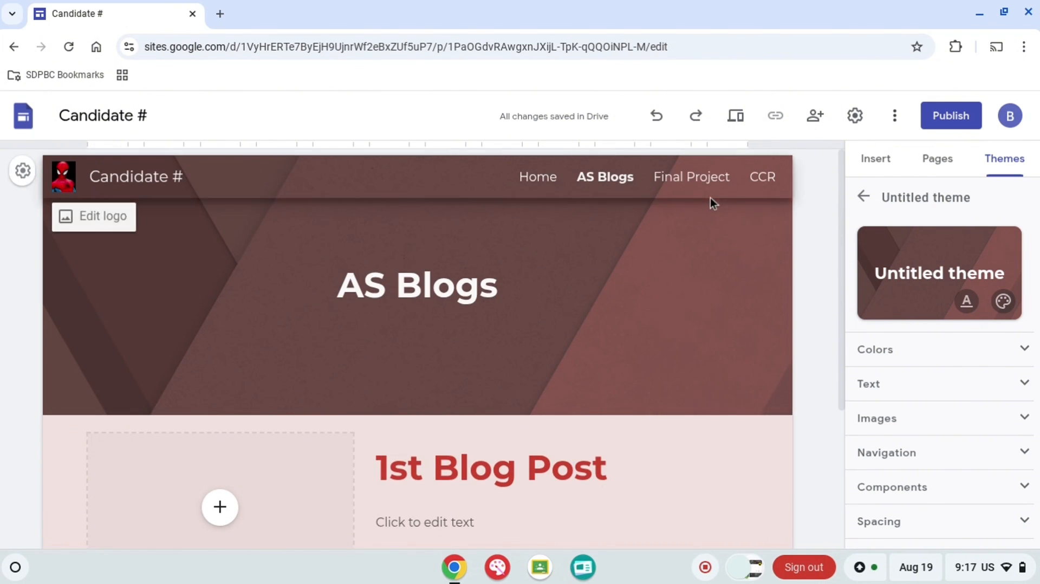
pyautogui.click(688, 178)
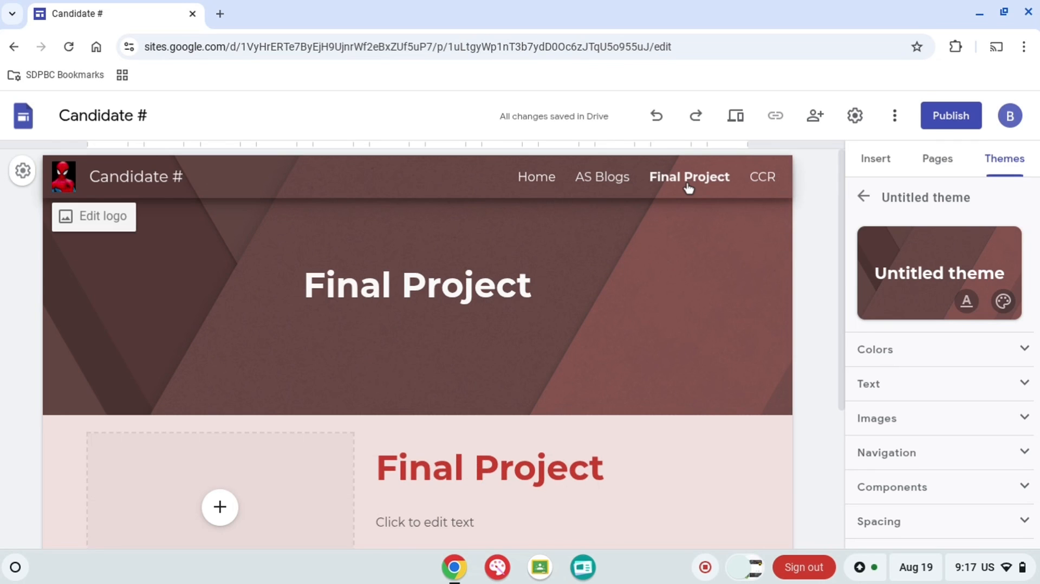
pyautogui.click(624, 186)
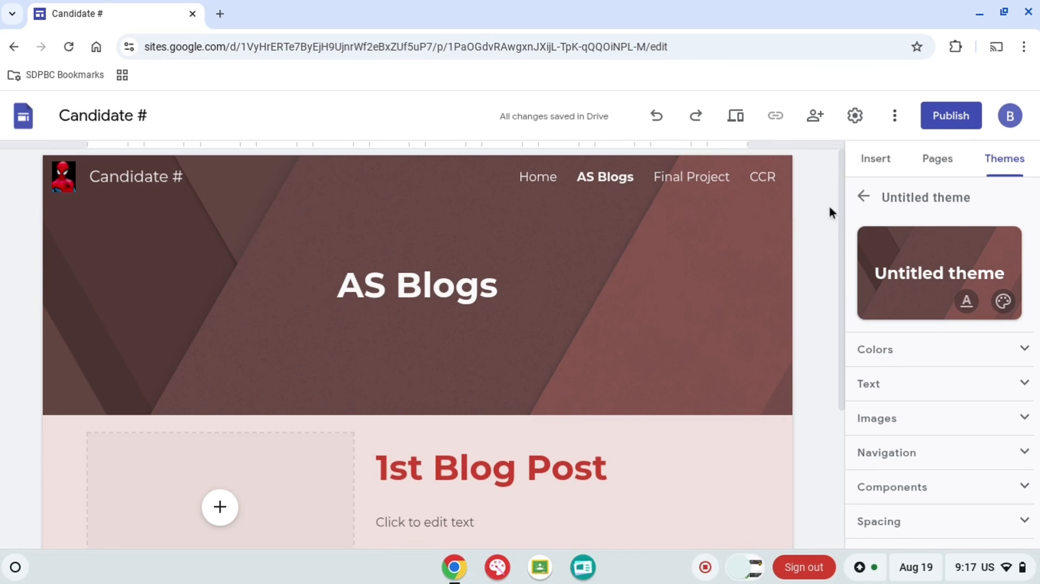